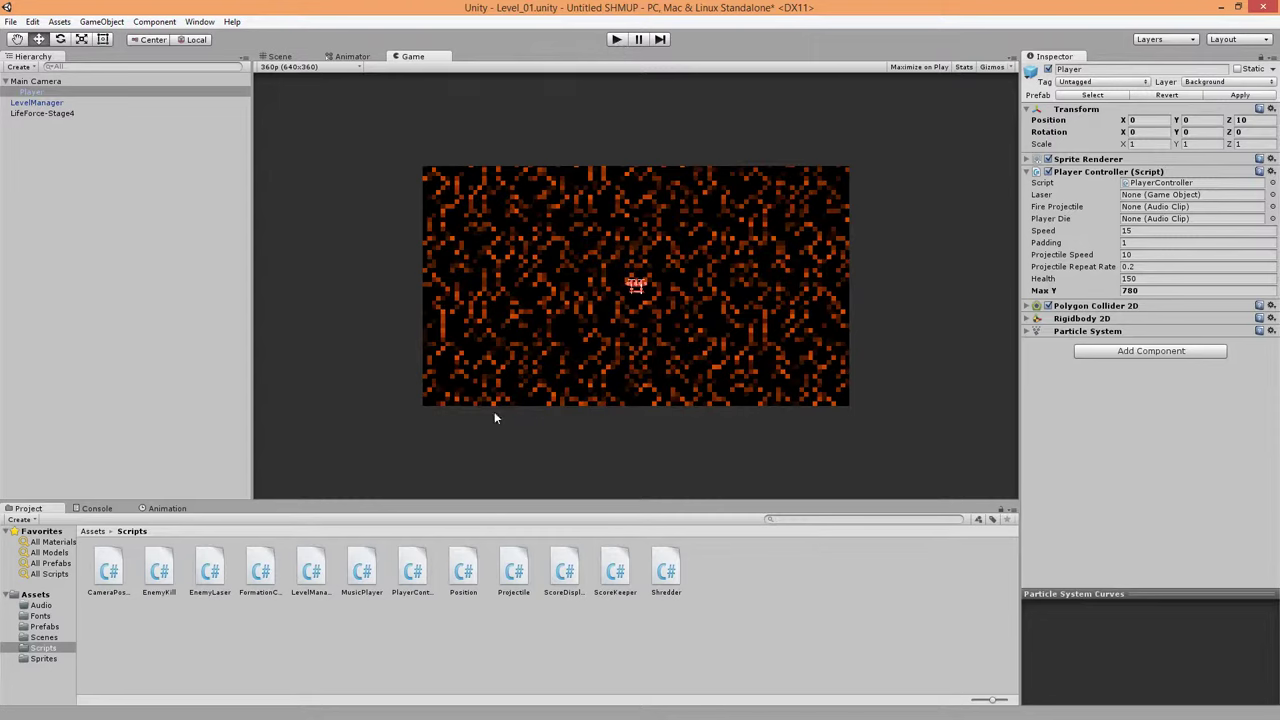
# Step: Run the game in Play mode several times, flying the ship down, then stop it to reset values
pyautogui.click(617, 41)
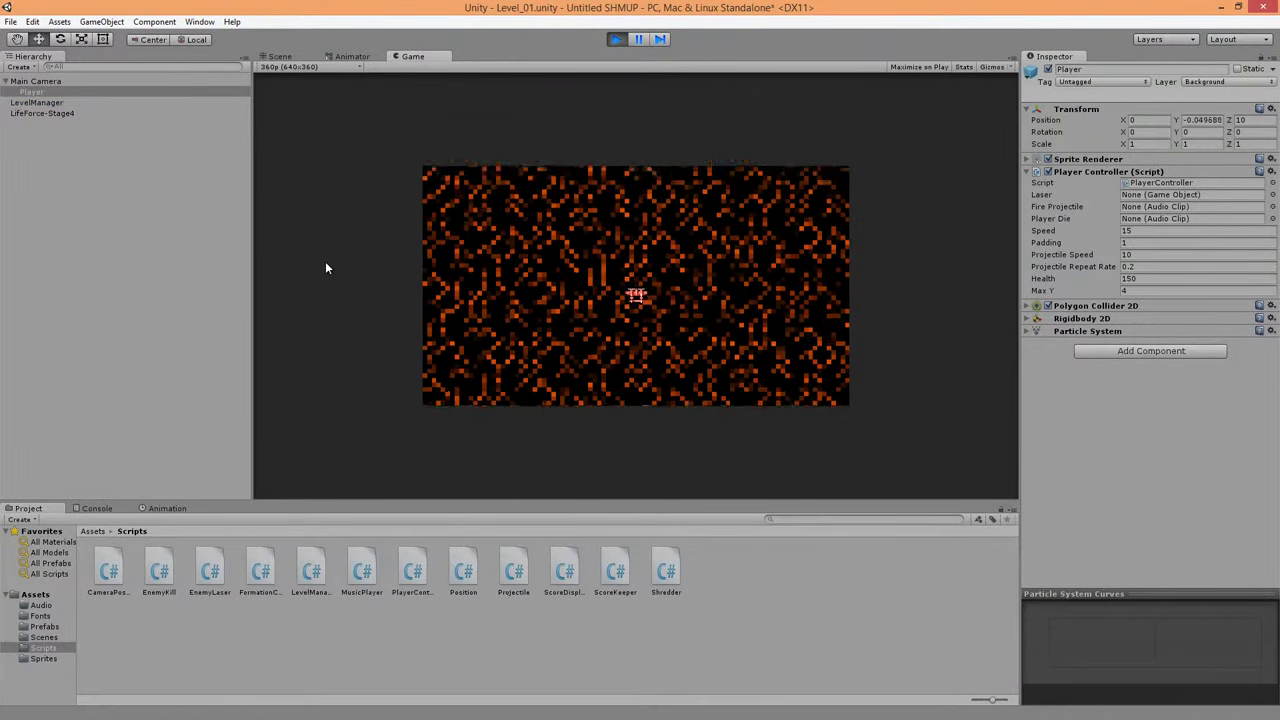
pyautogui.press('Down')
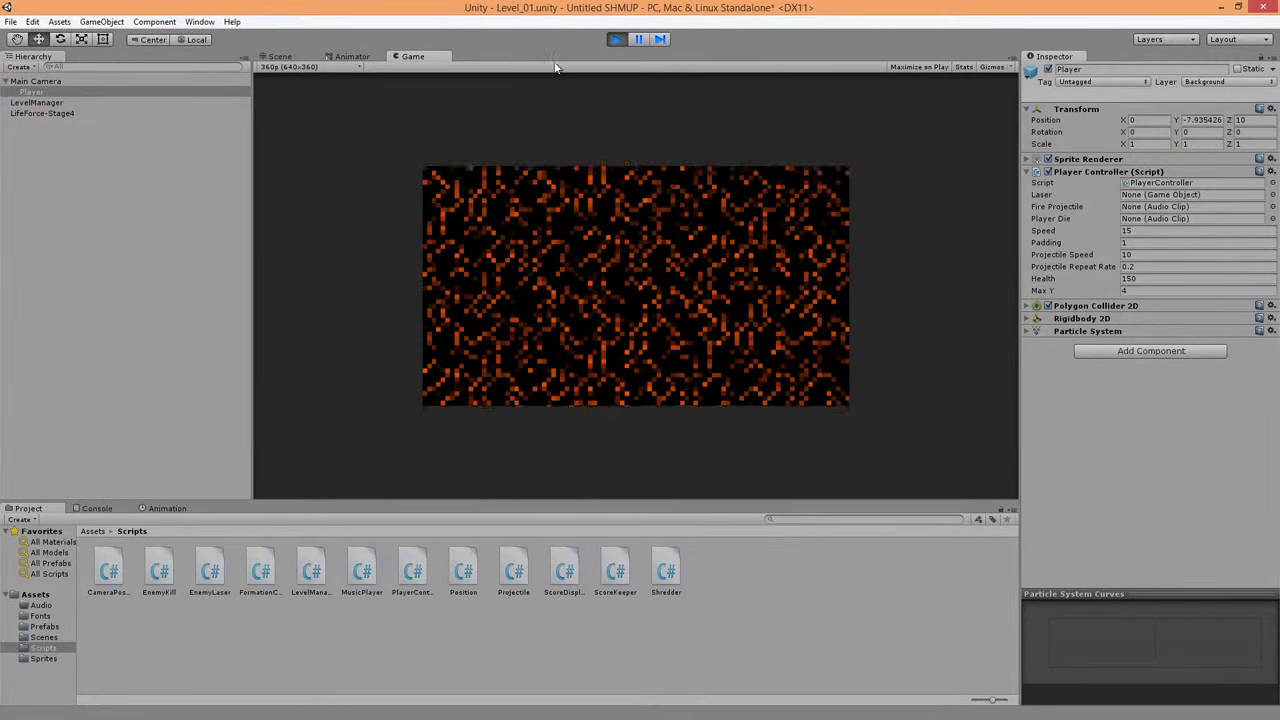
pyautogui.click(614, 39)
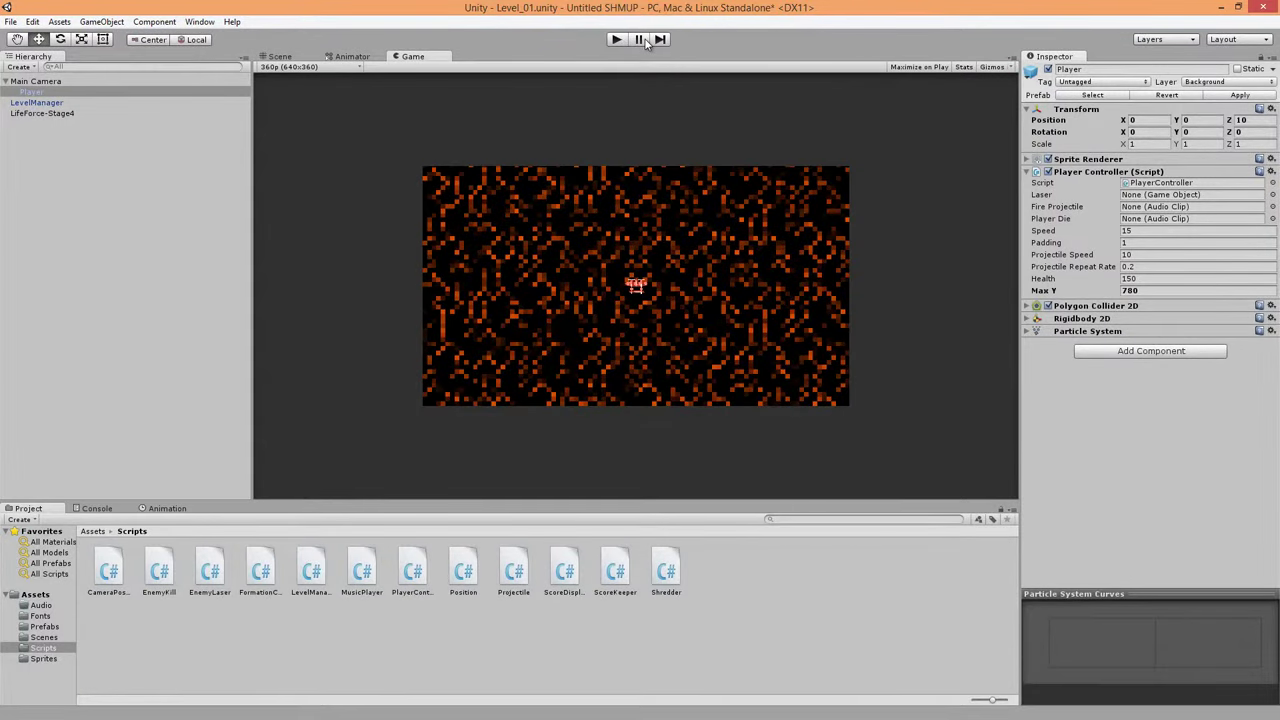
pyautogui.click(617, 39)
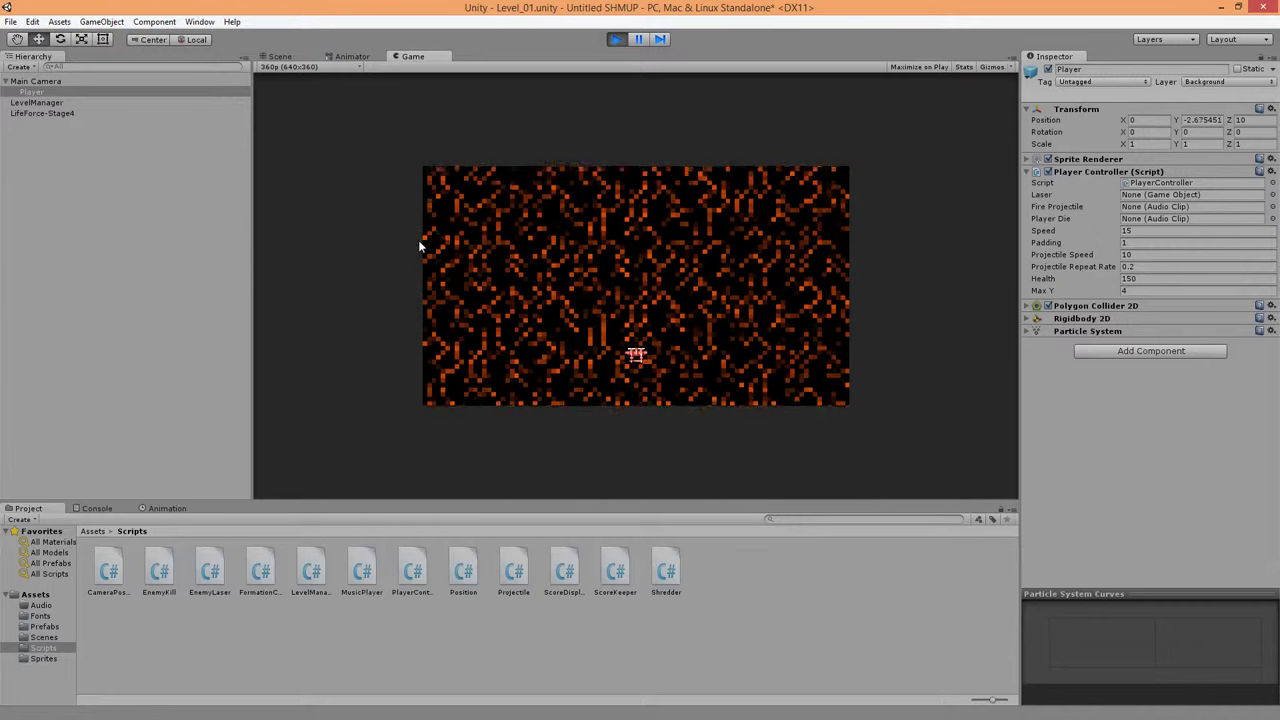
pyautogui.click(618, 39)
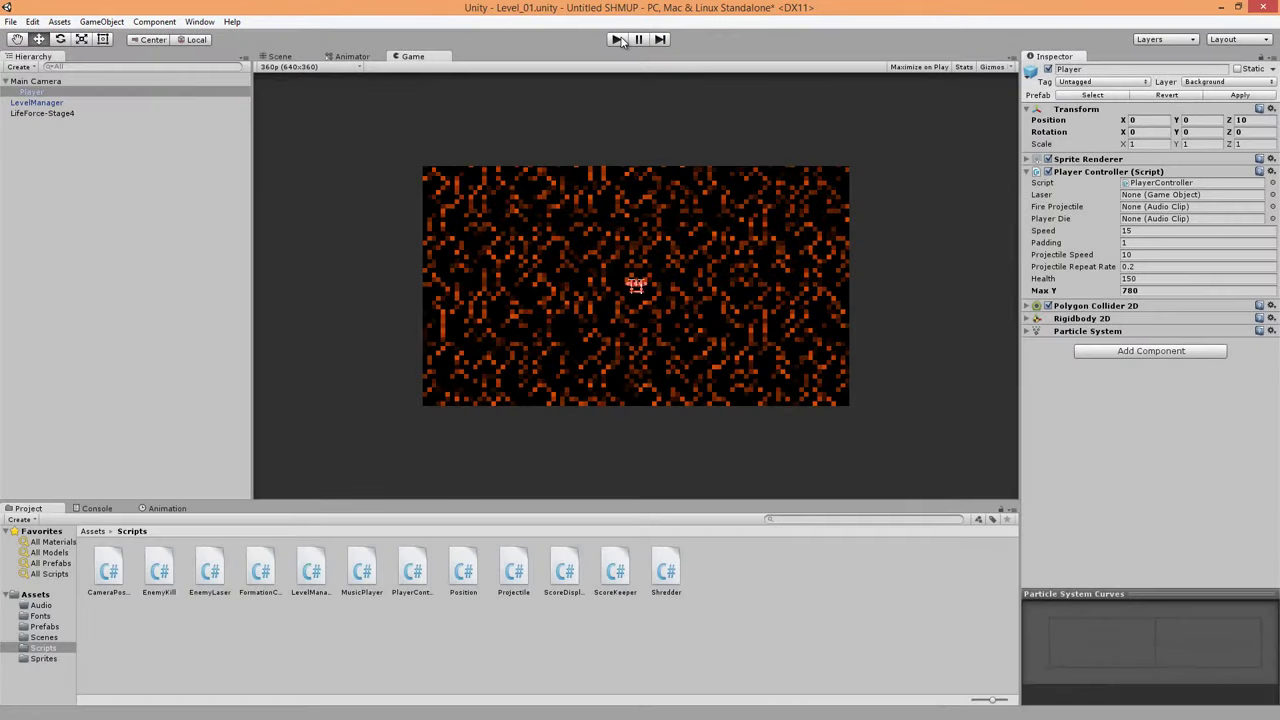
pyautogui.click(617, 39)
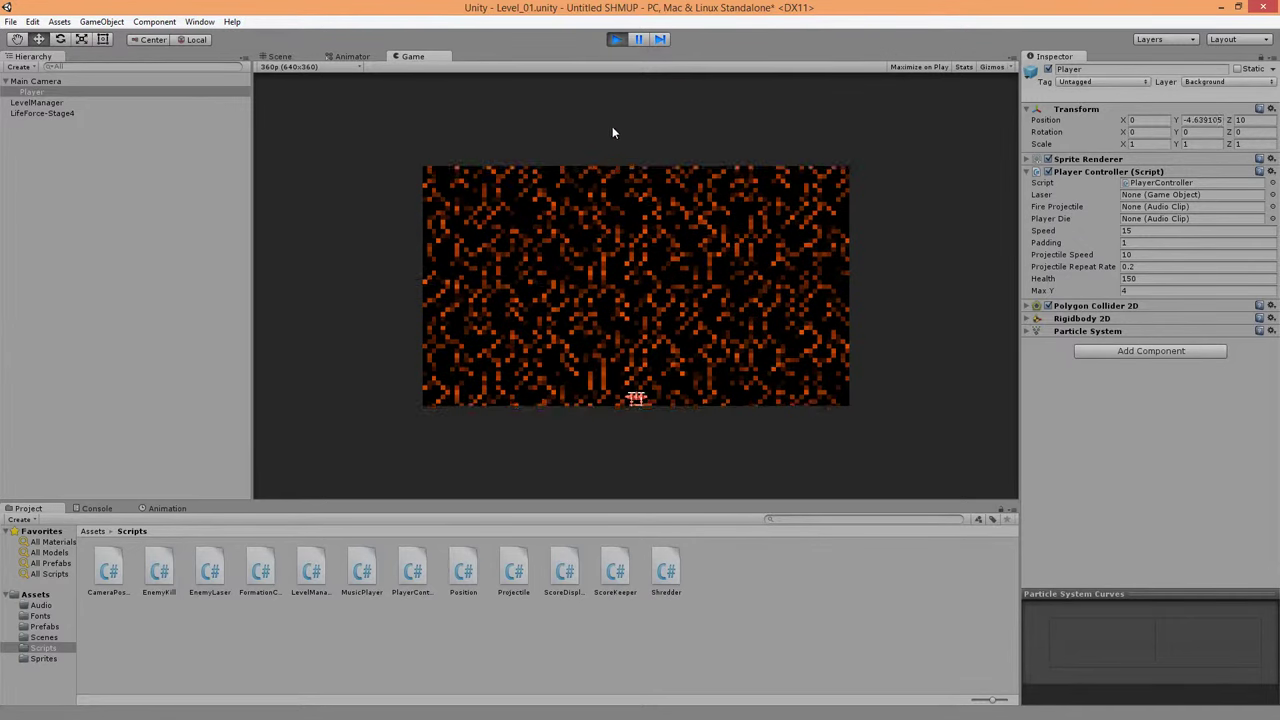
pyautogui.click(620, 39)
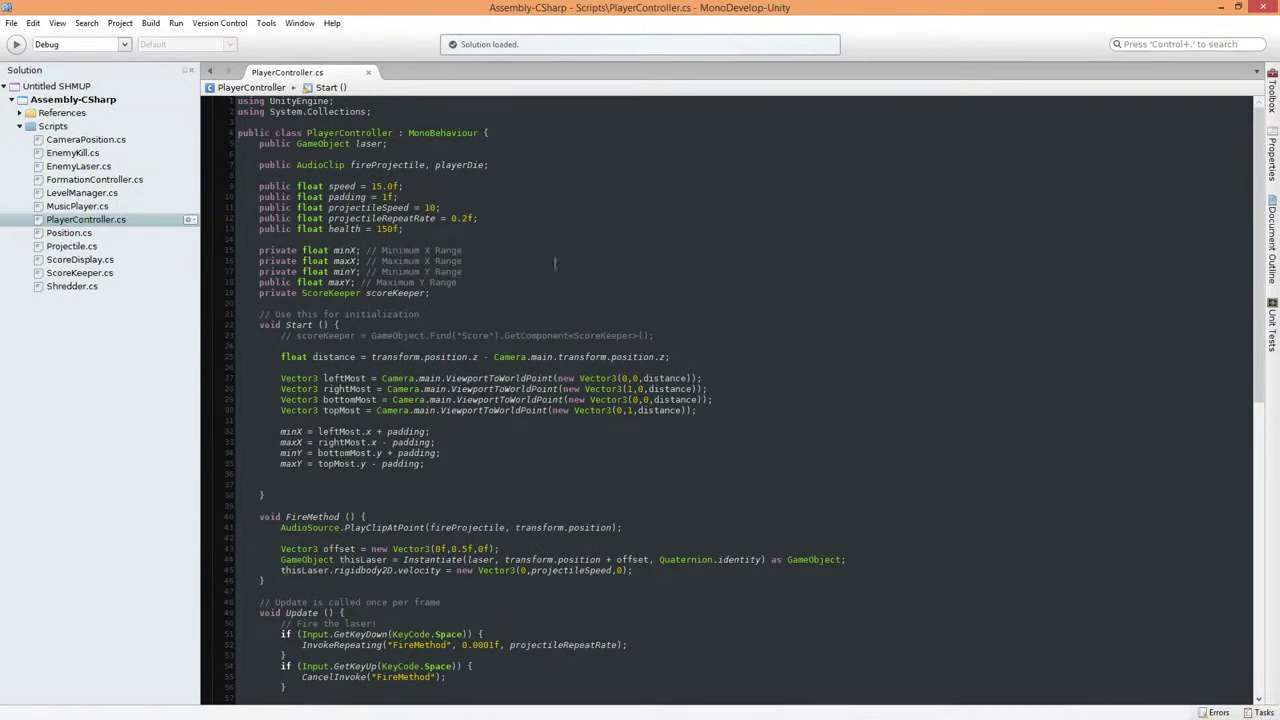
pyautogui.scroll(-15, 556, 292)
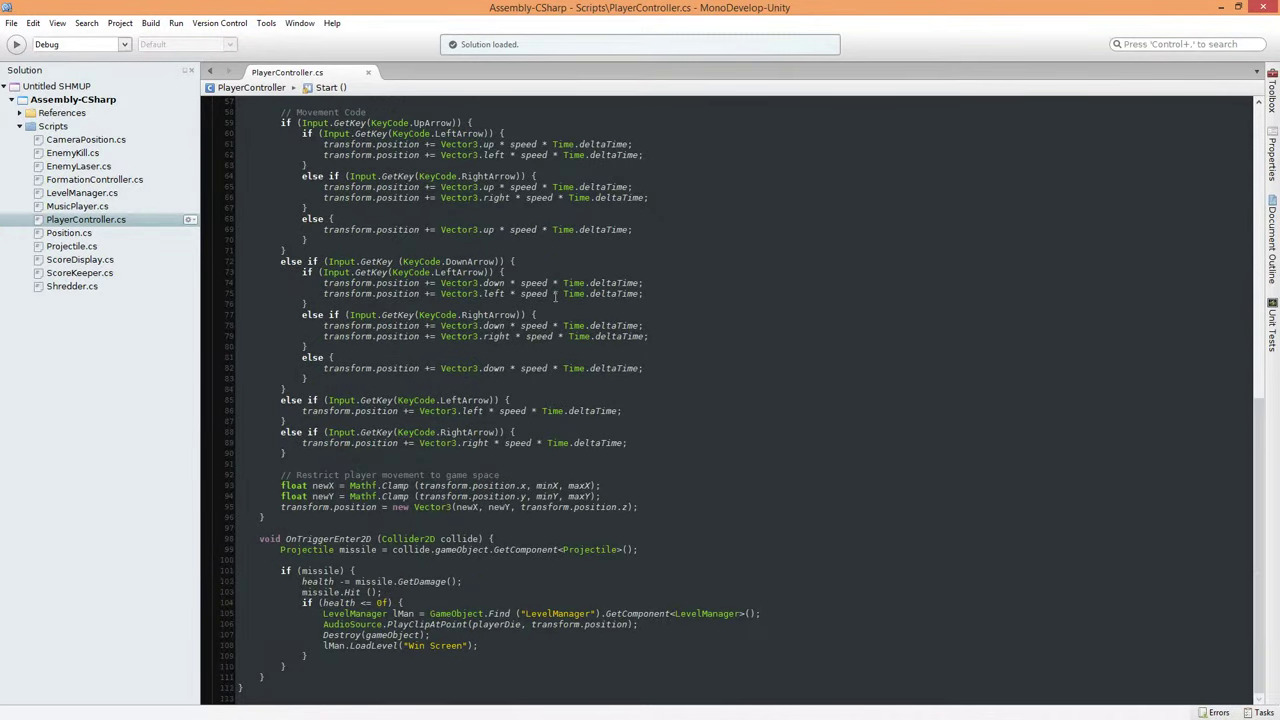
pyautogui.scroll(9, 556, 294)
pyautogui.scroll(5, 520, 270)
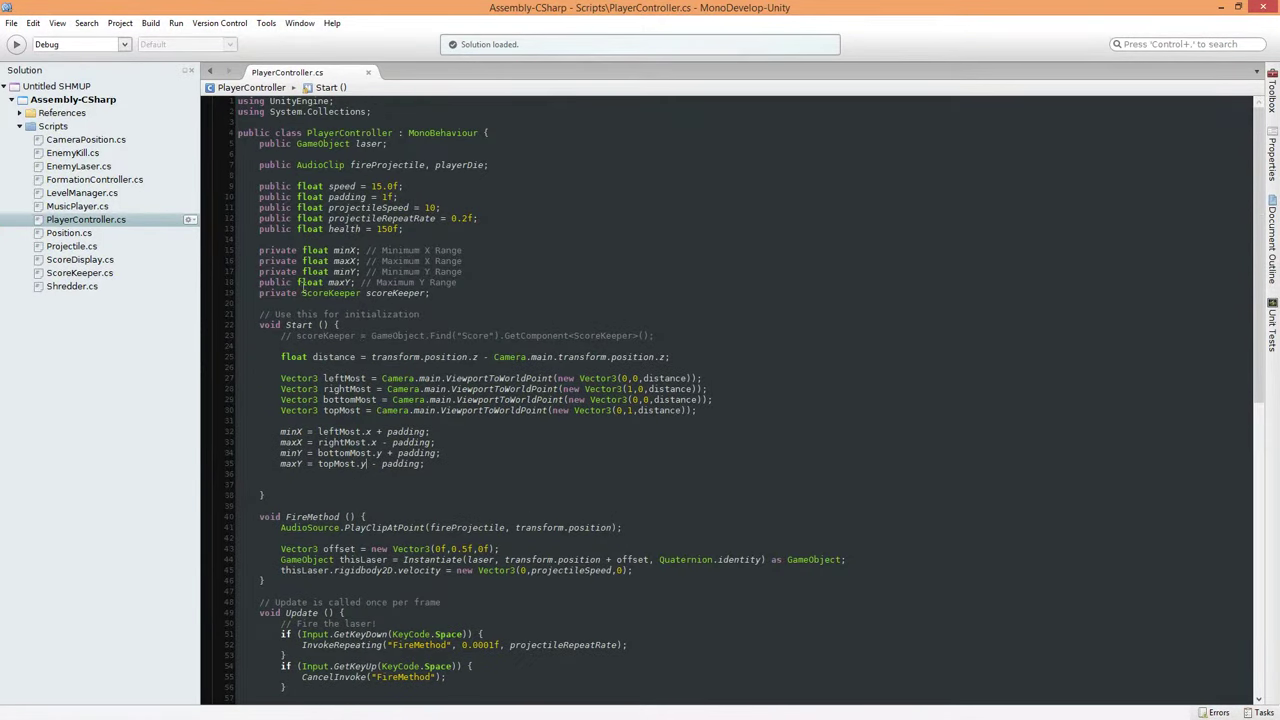
pyautogui.click(472, 285)
pyautogui.hotkey('shift', 'Home')
pyautogui.hotkey('shift', 'Up')
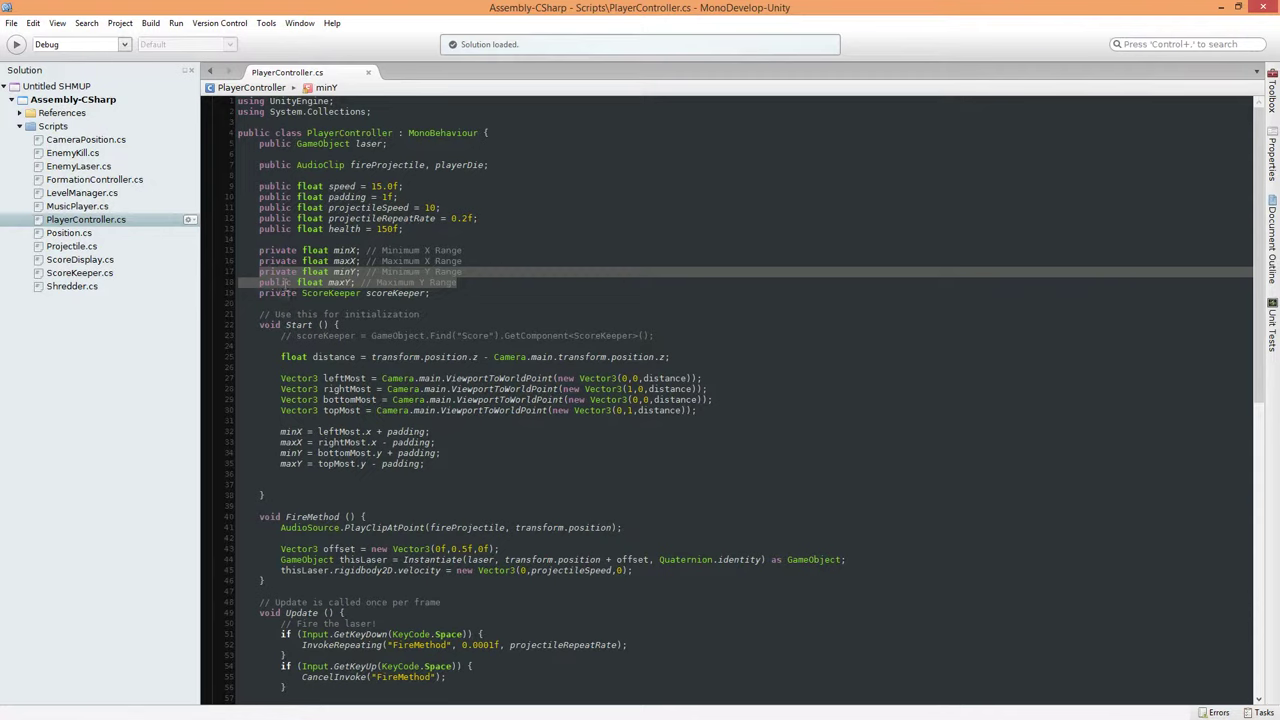
pyautogui.click(287, 284)
pyautogui.doubleClick(276, 285)
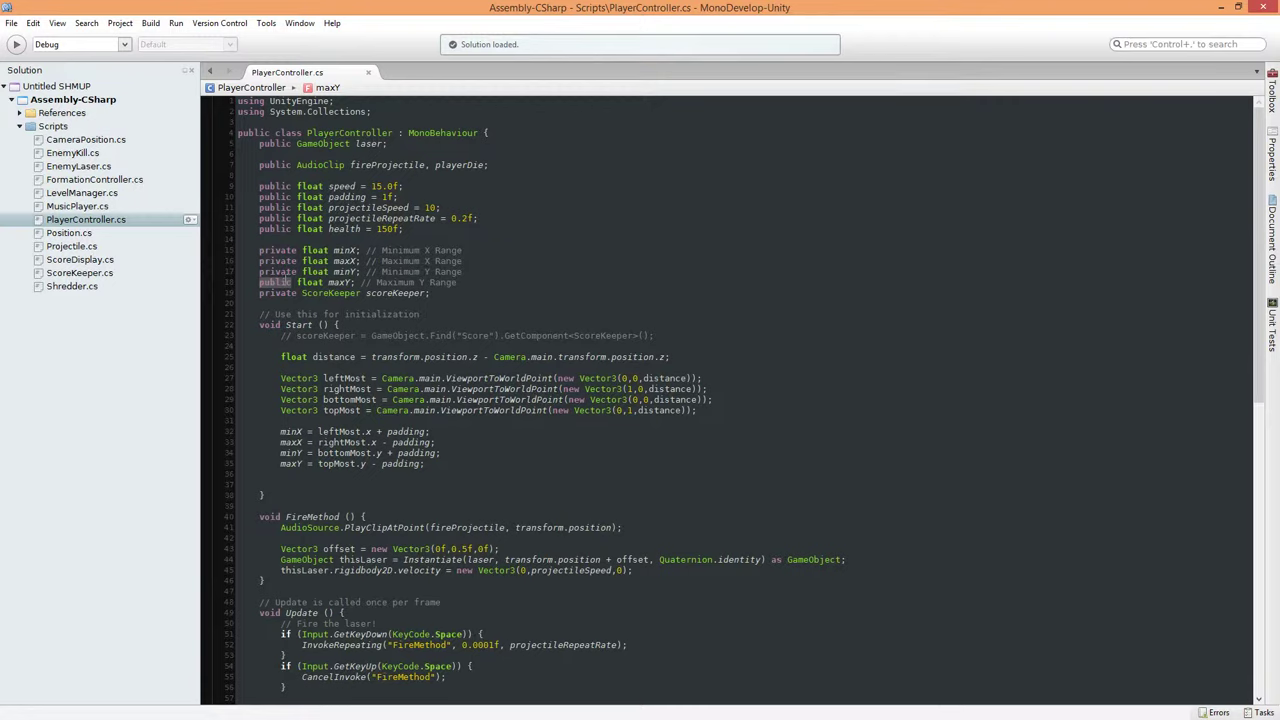
pyautogui.click(344, 411)
# Step: Comment out the Vector3 topMost calculation line with //
pyautogui.press('Home')
pyautogui.hotkey('shift', 'End')
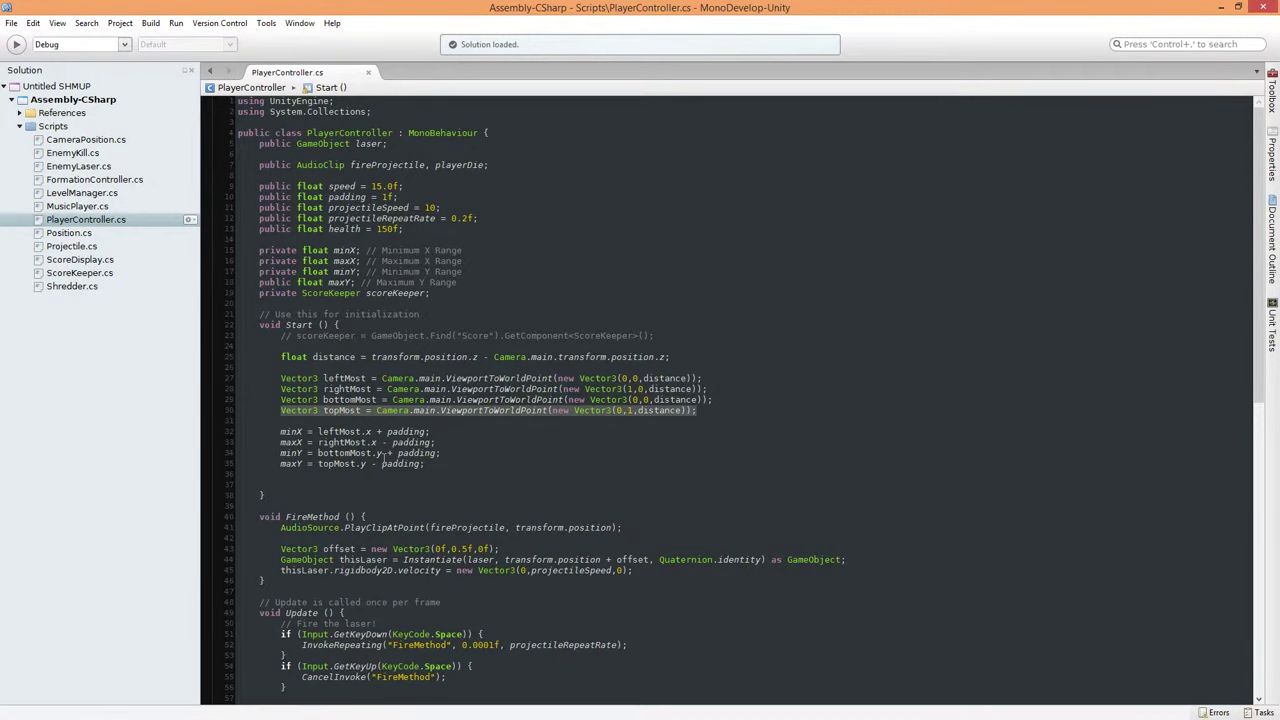
pyautogui.press('Down')
pyautogui.press('Down')
pyautogui.press('Down')
pyautogui.press('Home')
pyautogui.hotkey('shift', 'End')
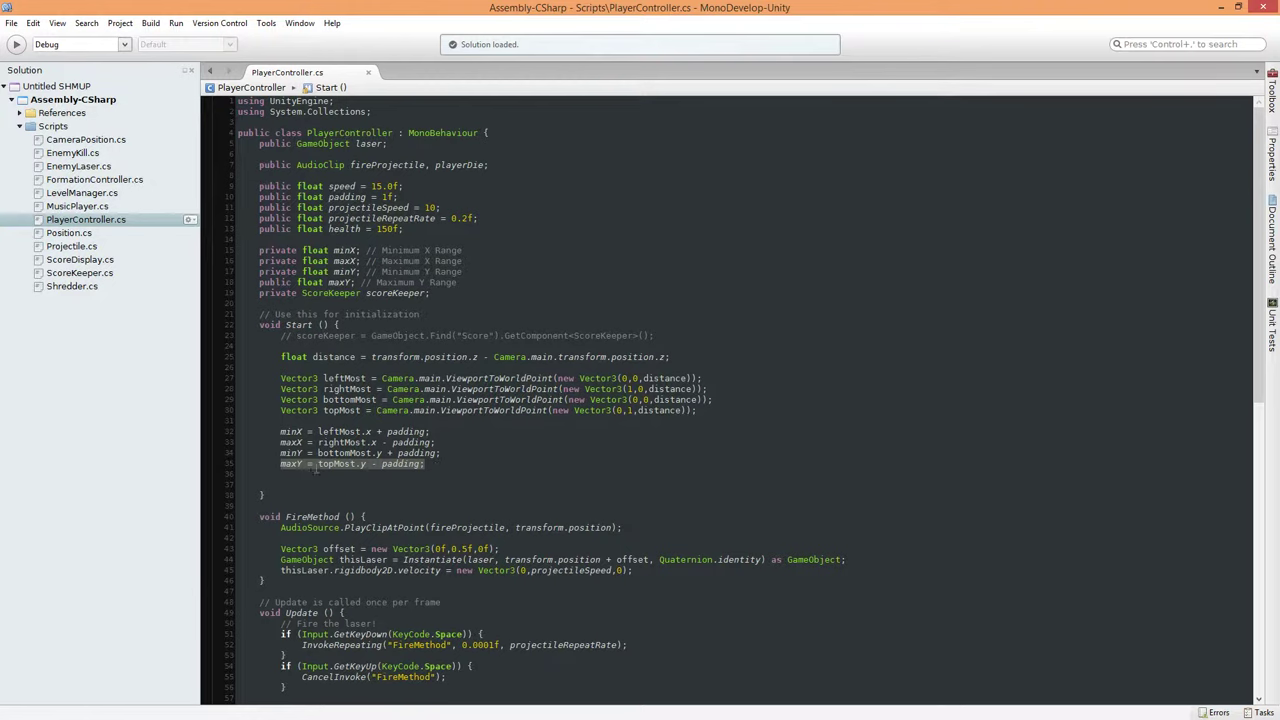
pyautogui.press('Up')
pyautogui.press('Up')
pyautogui.press('Up')
pyautogui.press('Up')
pyautogui.press('Up')
pyautogui.press('Home')
pyautogui.write('// ')
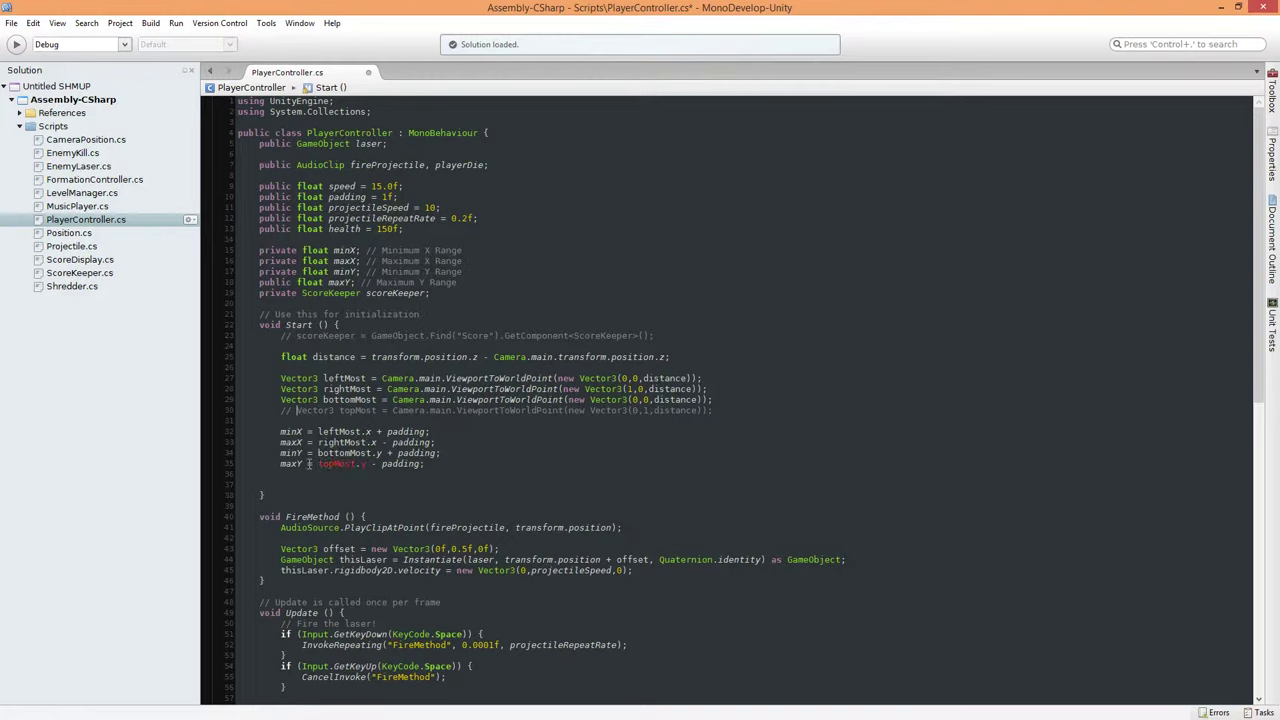
pyautogui.write('-')
# Step: Change the maxY line to 'maxY -= padding;', save PlayerController.cs, and return to Unity
pyautogui.press('Right')
pyautogui.press('Right')
pyautogui.hotkey('ctrl', 'shift', 'Right')
pyautogui.hotkey('ctrl', 'shift', 'Right')
pyautogui.hotkey('ctrl', 'shift', 'Right')
pyautogui.hotkey('ctrl', 'shift', 'Right')
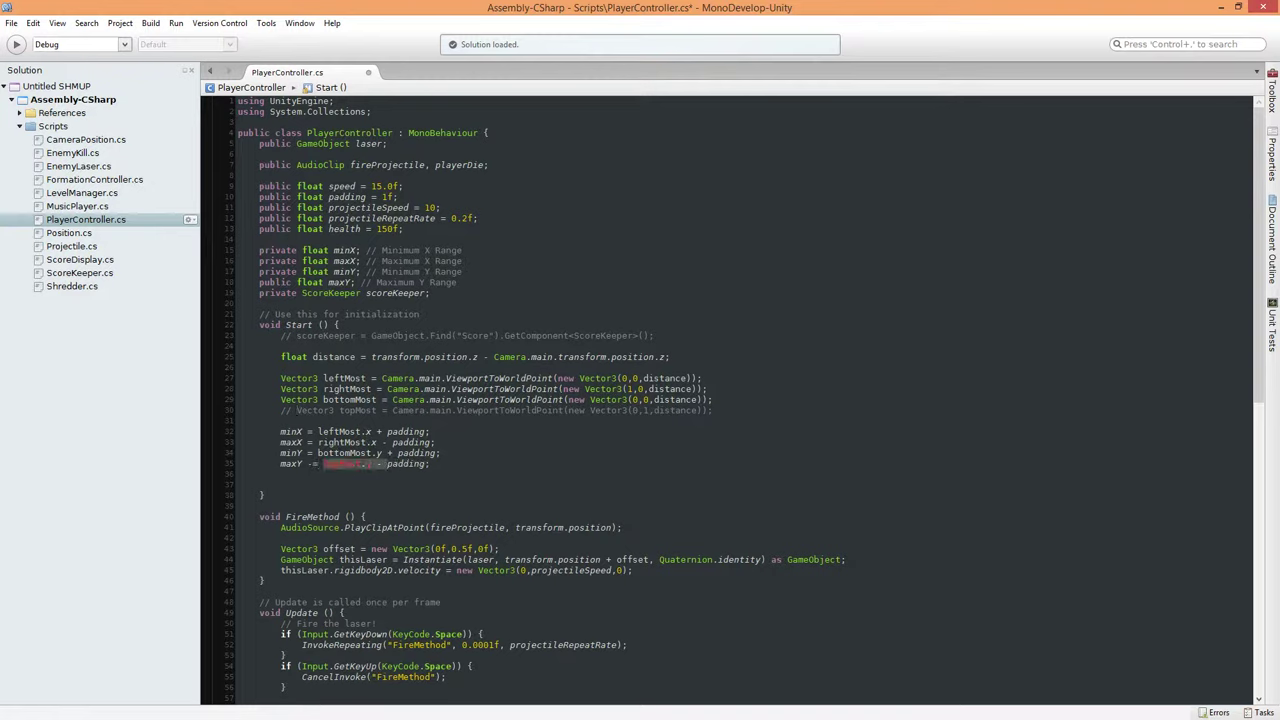
pyautogui.press('Delete')
pyautogui.hotkey('ctrl', 's')
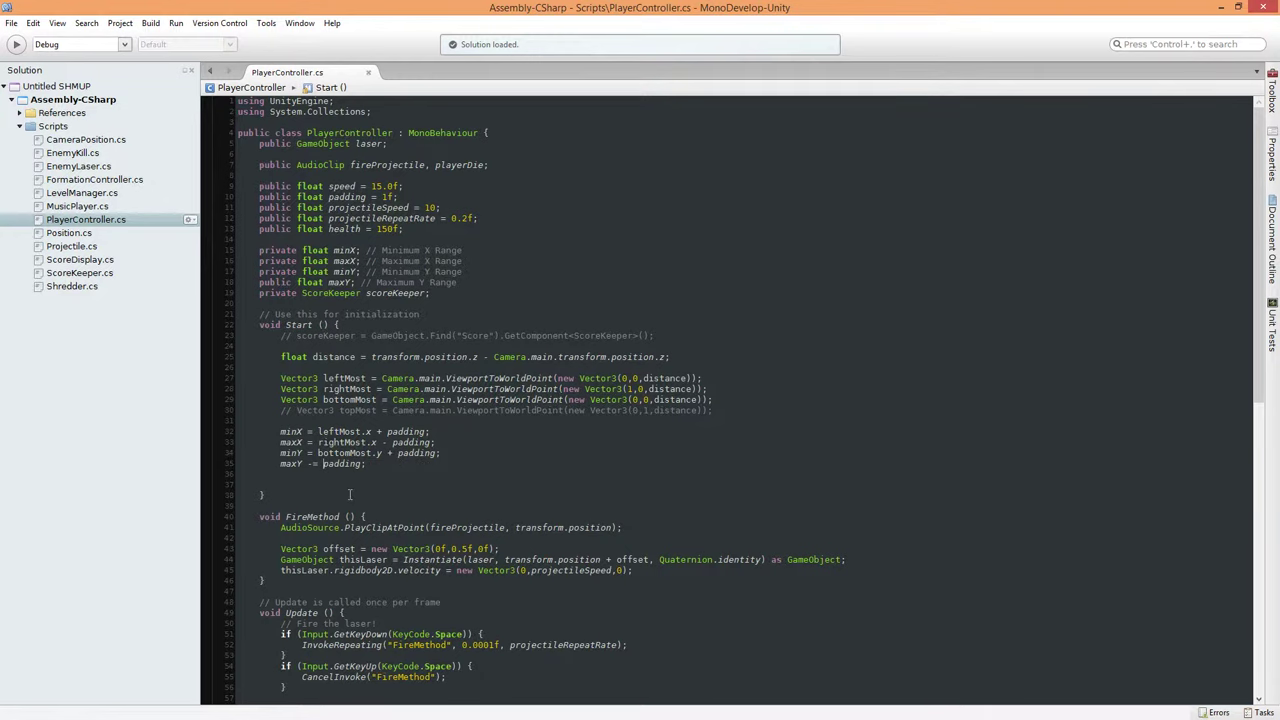
pyautogui.click(1221, 7)
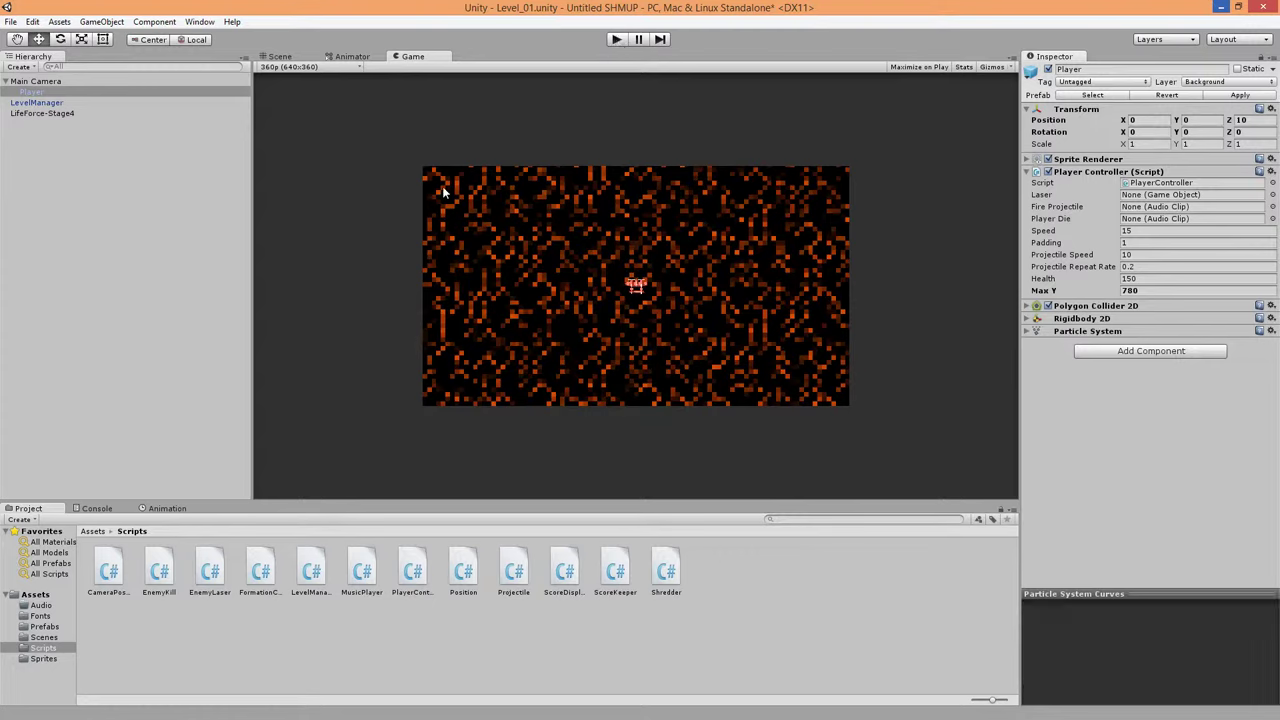
# Step: Start Play mode and fly the ship toward the top, left and right edges
pyautogui.click(617, 39)
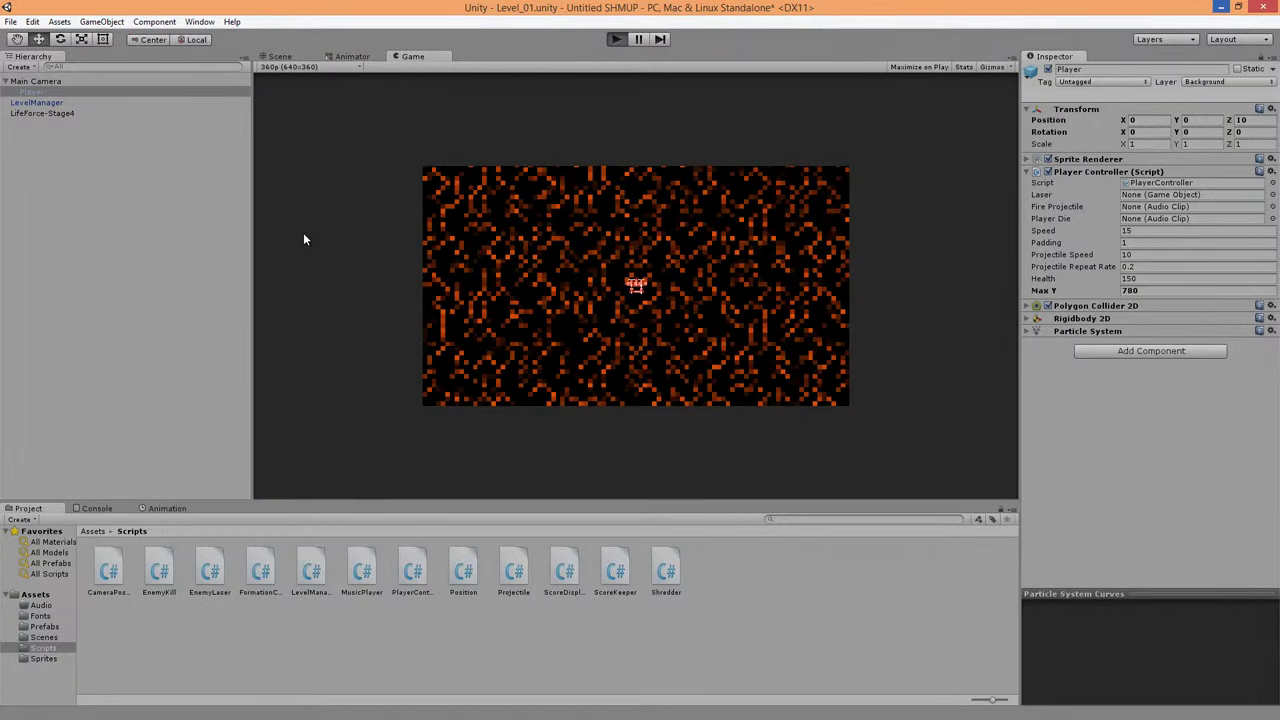
pyautogui.press('Up')
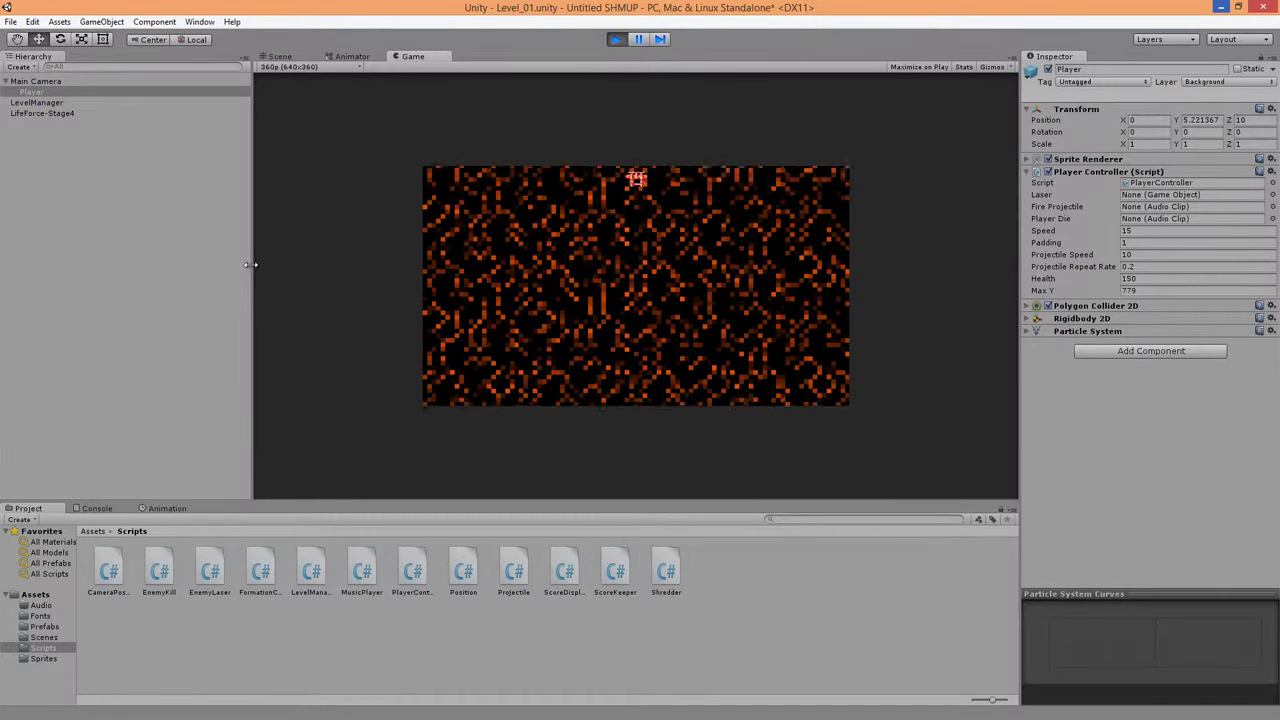
pyautogui.press('Down')
pyautogui.press('Up')
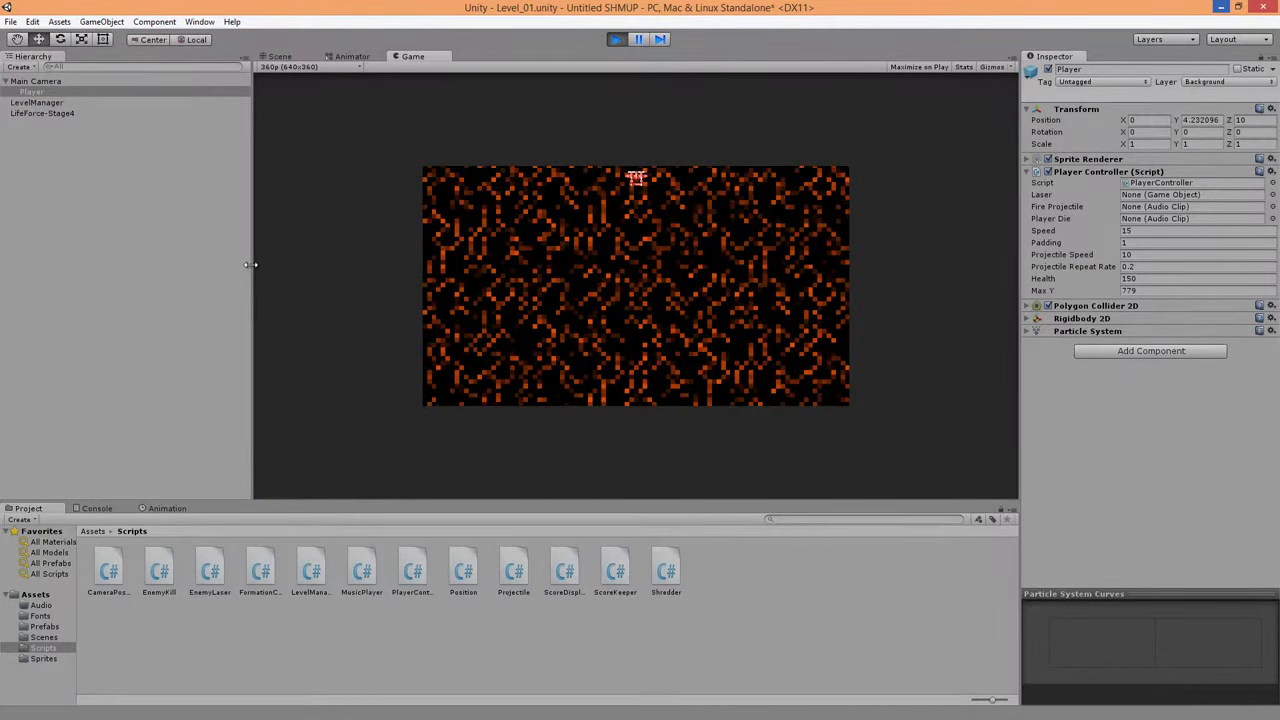
pyautogui.press('Down')
pyautogui.press('Down')
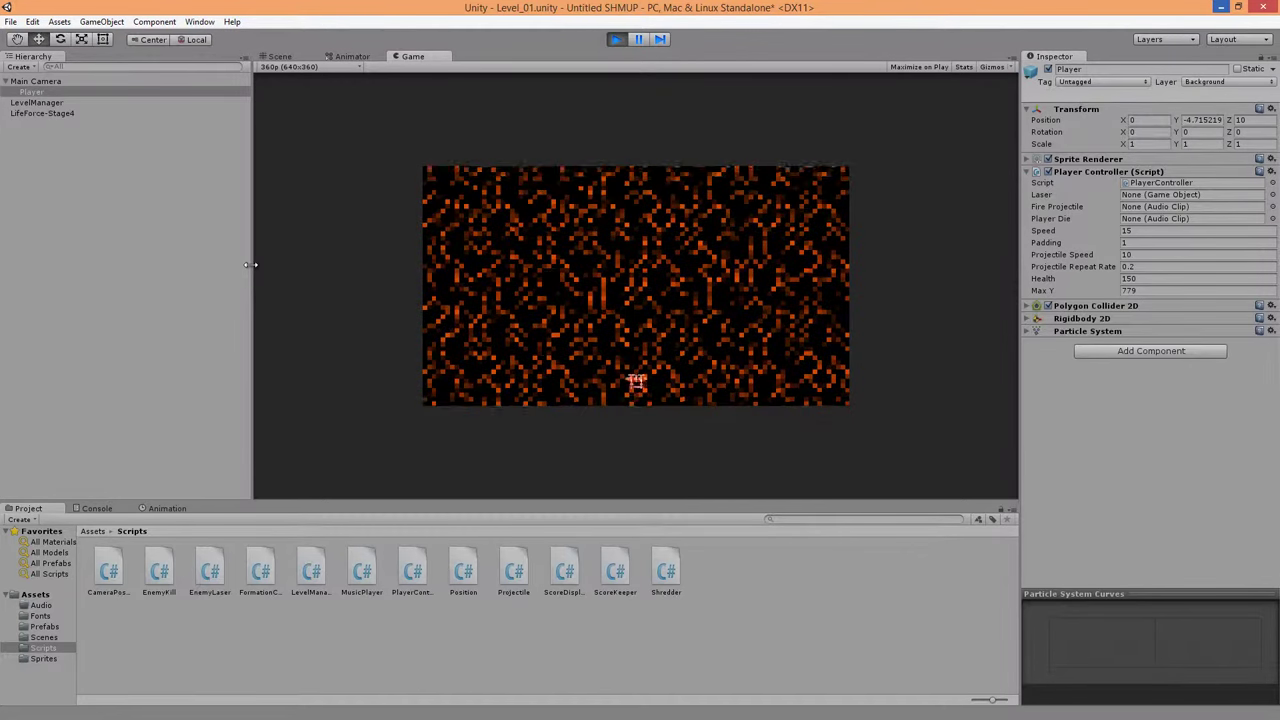
pyautogui.press('Up')
pyautogui.press('Left')
pyautogui.press('Right')
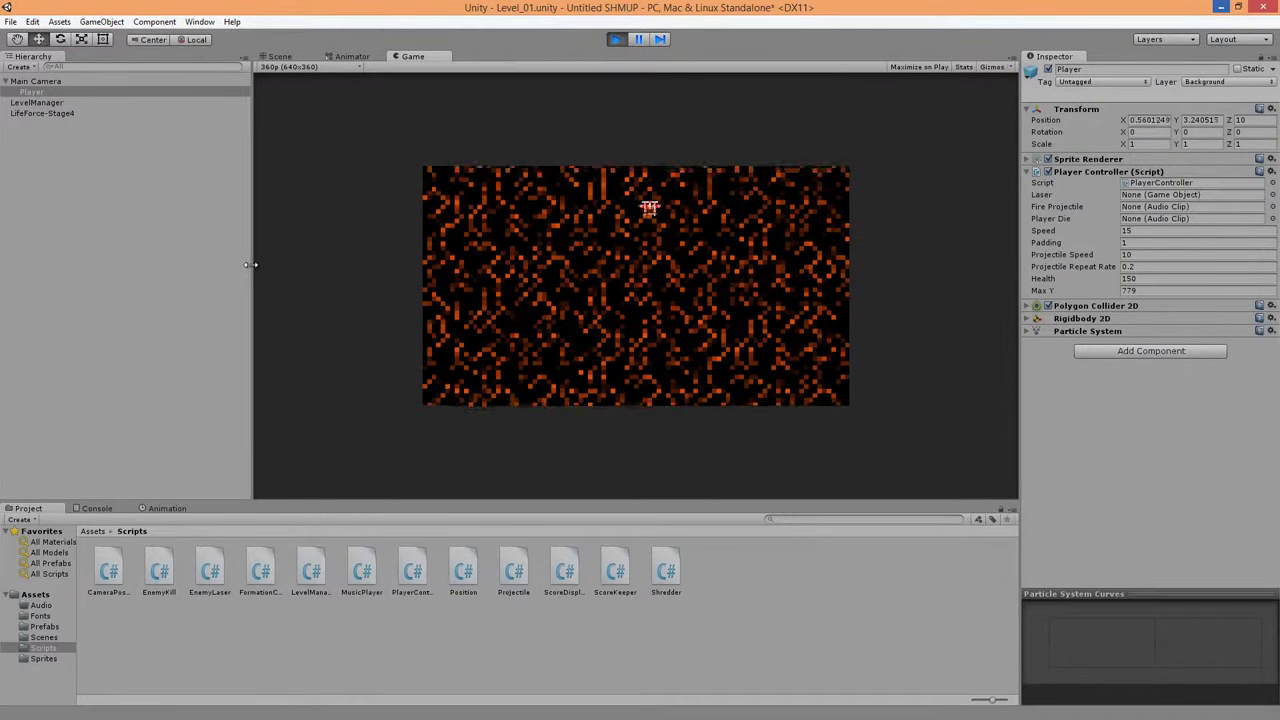
# Step: Steer the ship around the play area in all directions to check the bounds
pyautogui.press('Down')
pyautogui.press('Left')
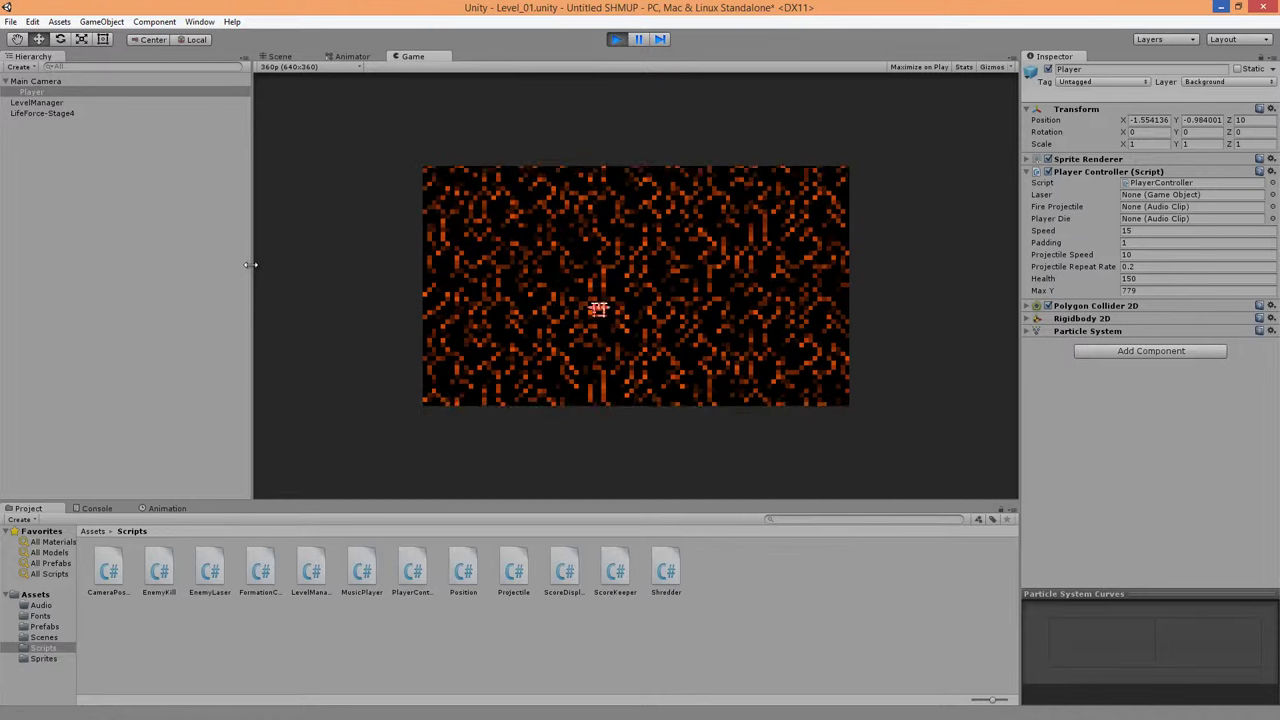
pyautogui.press('Left')
pyautogui.press('Up')
pyautogui.press('Right')
pyautogui.press('Up')
pyautogui.press('Down')
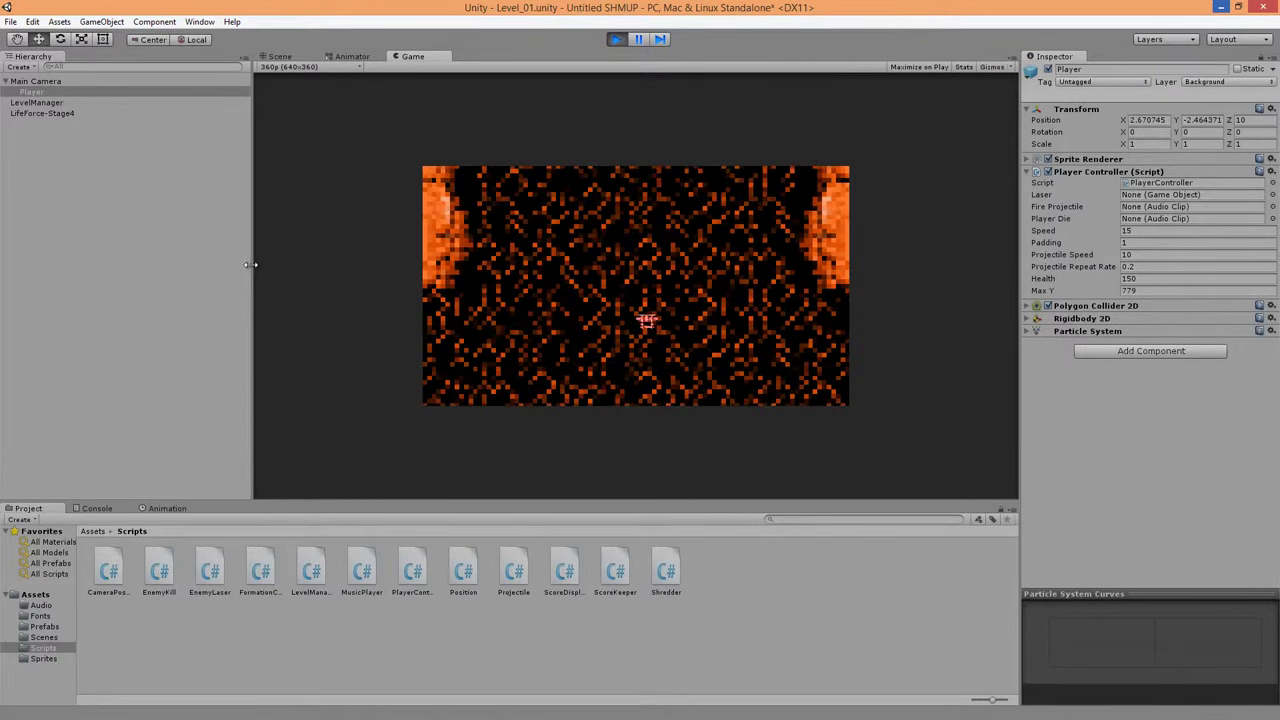
pyautogui.press('Left')
pyautogui.press('Up')
pyautogui.press('Down')
pyautogui.press('Right')
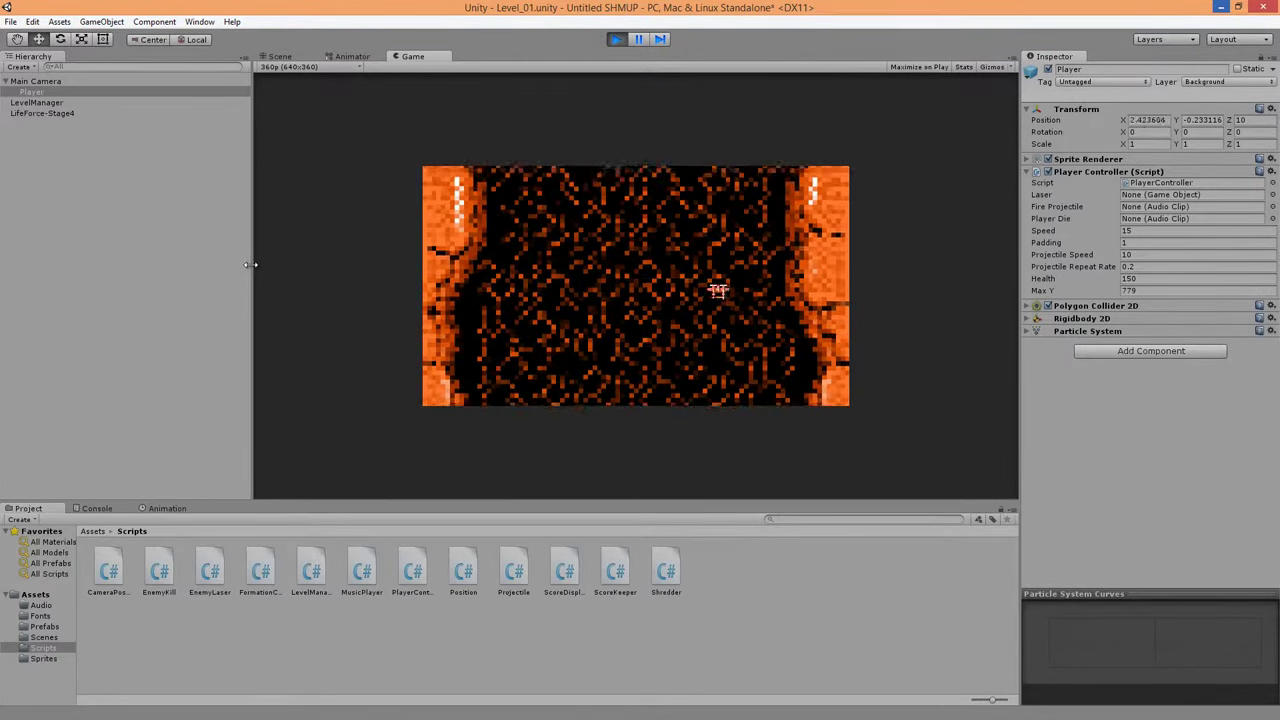
pyautogui.press('Left')
pyautogui.press('Left')
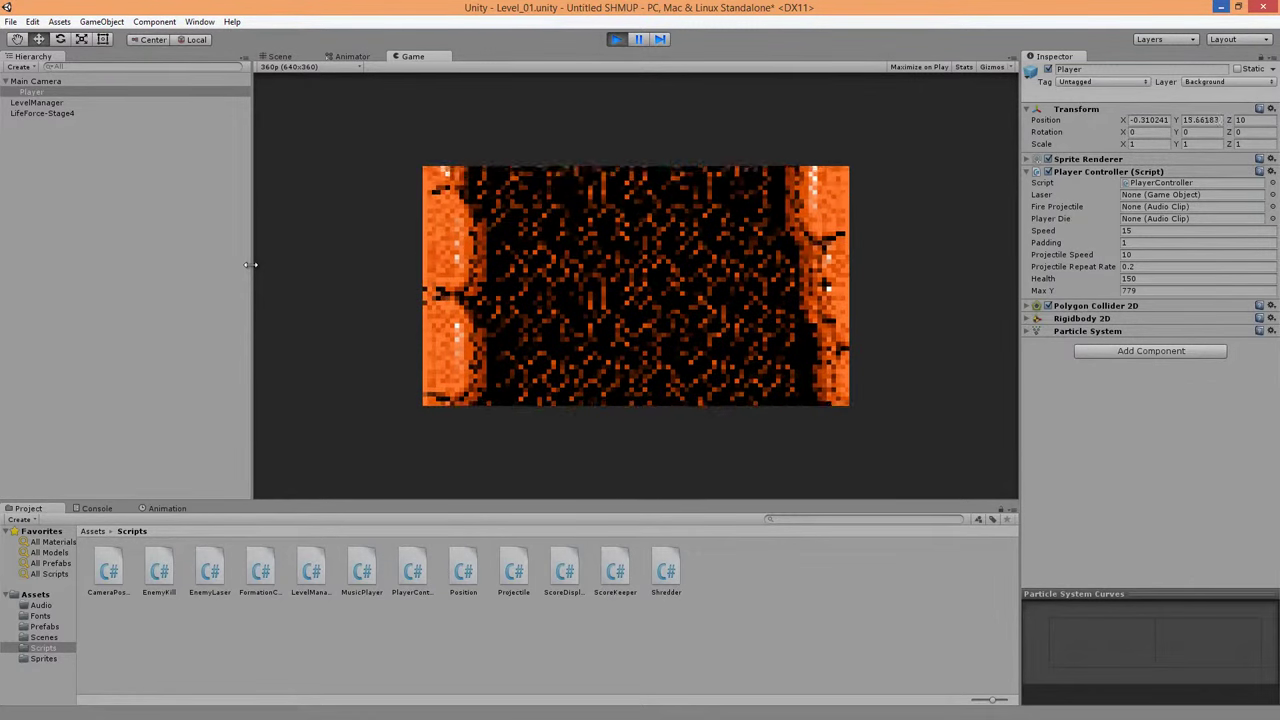
# Step: Push the ship past the top edge off screen, then bring it back down and left
pyautogui.press('Up')
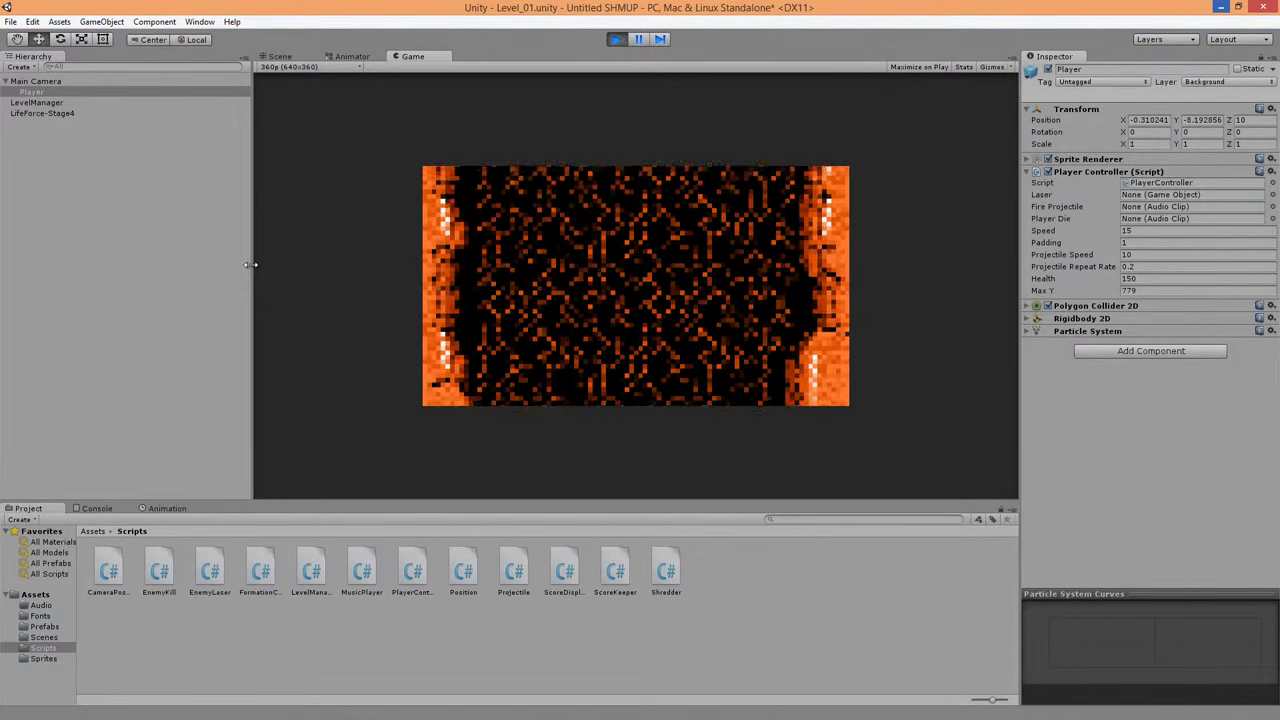
pyautogui.press('Down')
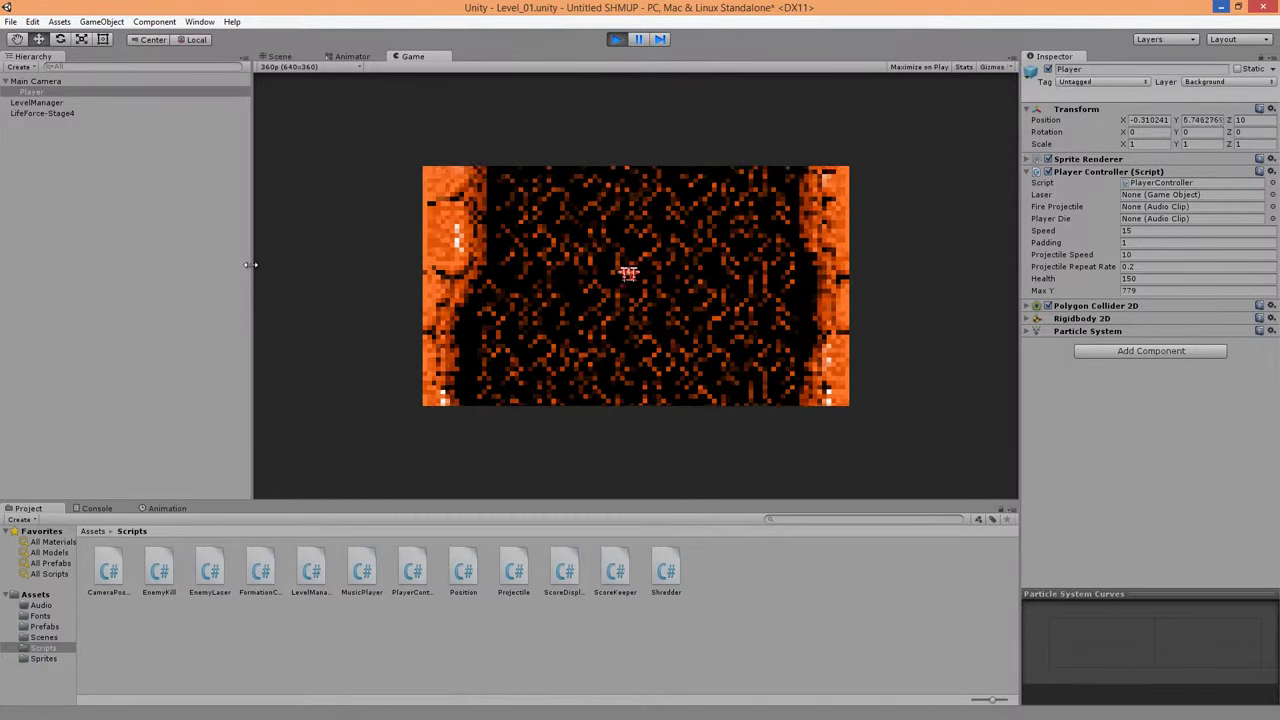
pyautogui.press('Up')
pyautogui.press('Down')
pyautogui.press('Up')
pyautogui.press('Down')
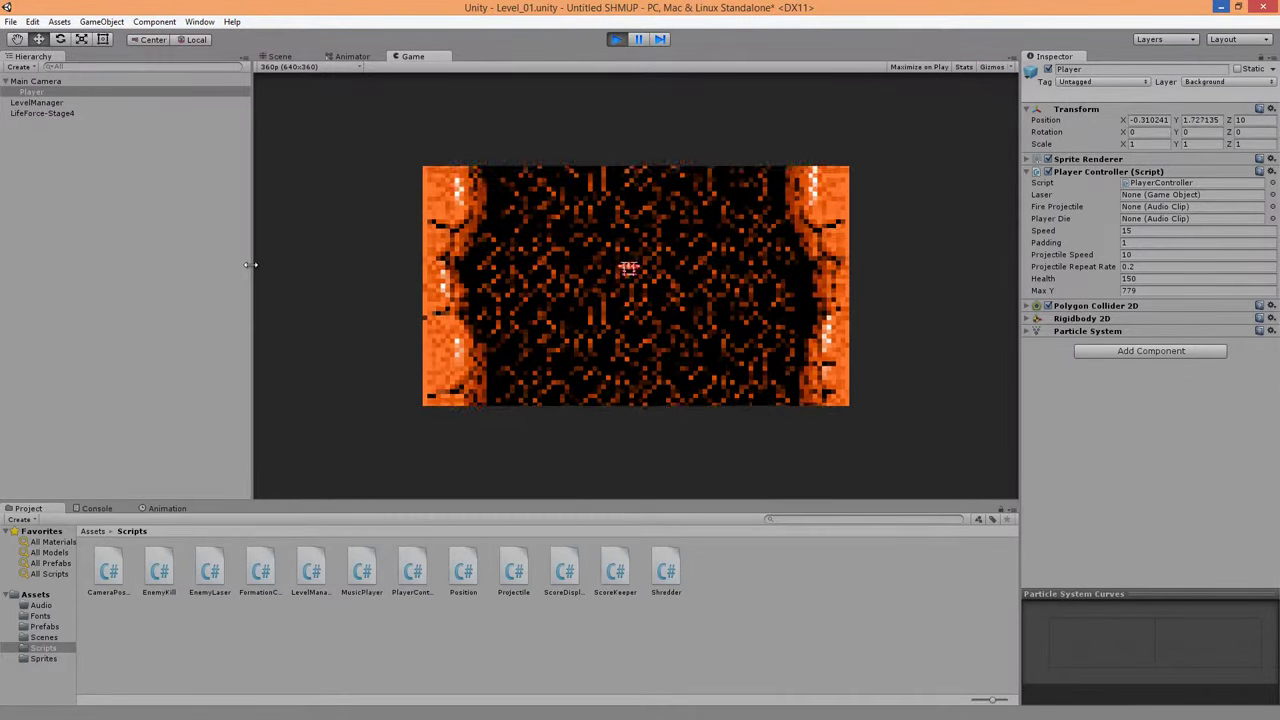
pyautogui.press('Up')
pyautogui.press('Down')
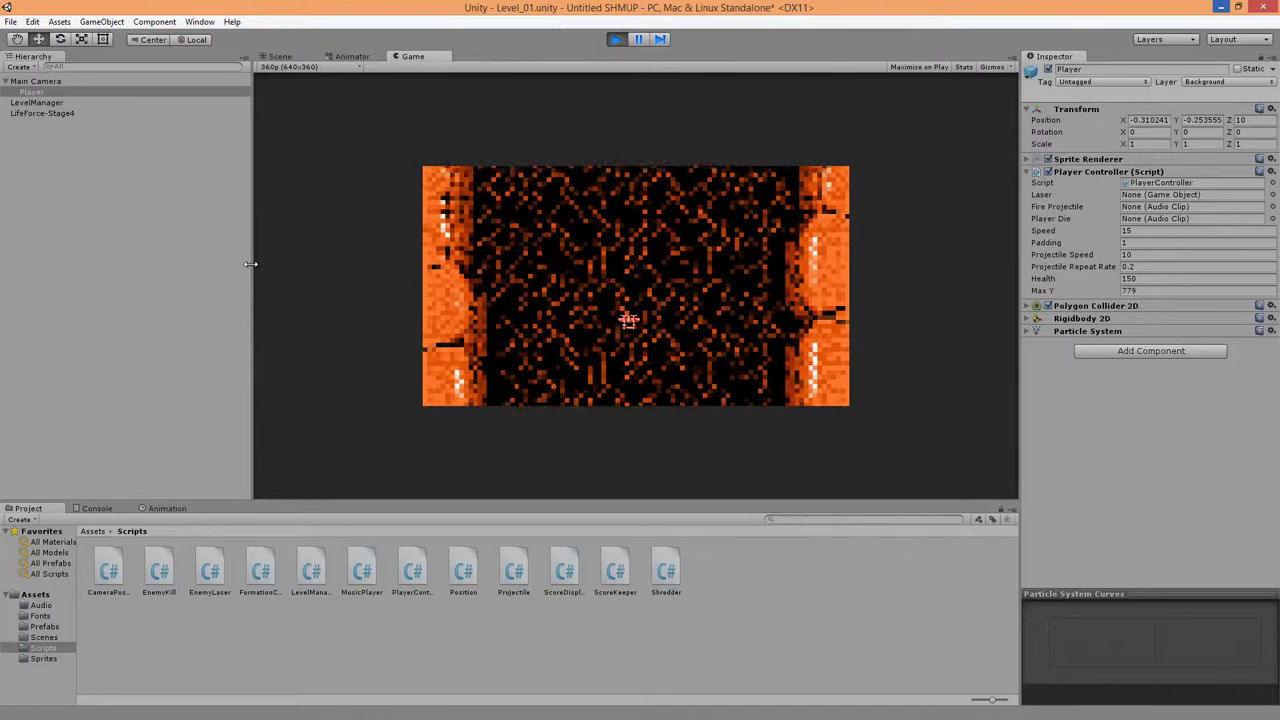
pyautogui.press('Right')
pyautogui.press('Left')
pyautogui.press('Left')
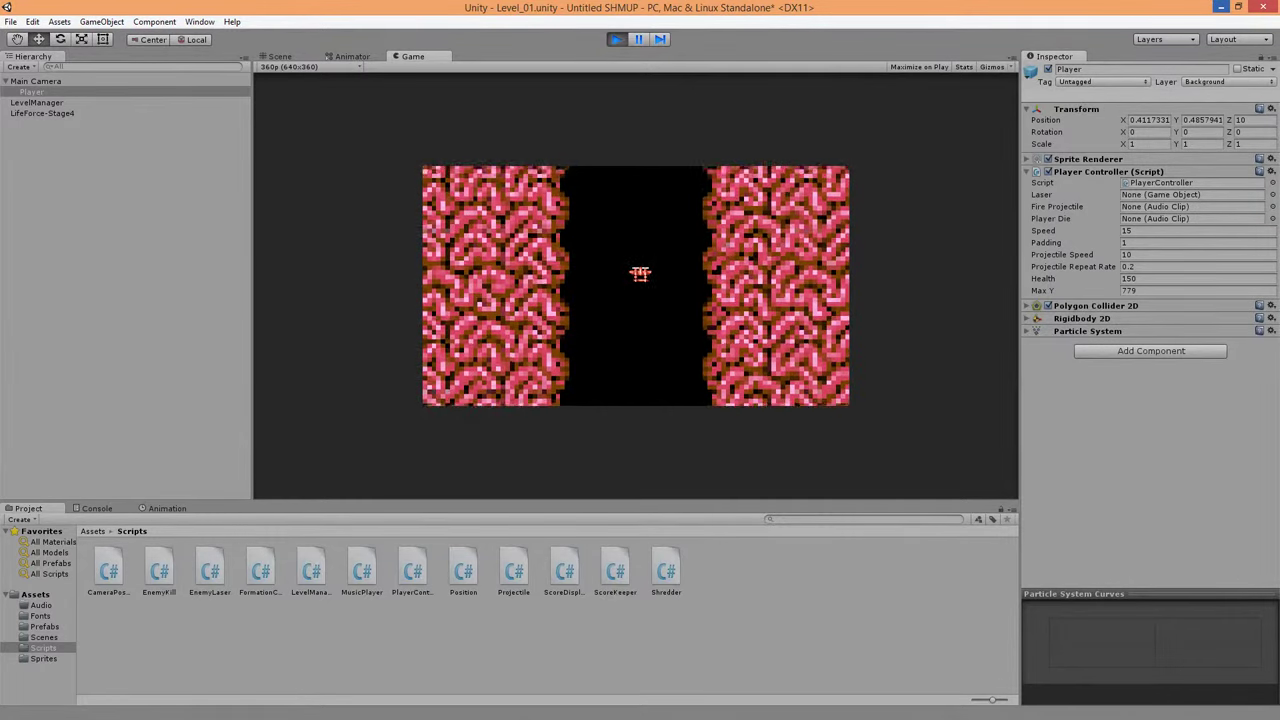
# Step: Fly the ship up and left, then through the black corridor to the right
pyautogui.press('Up')
pyautogui.press('Left')
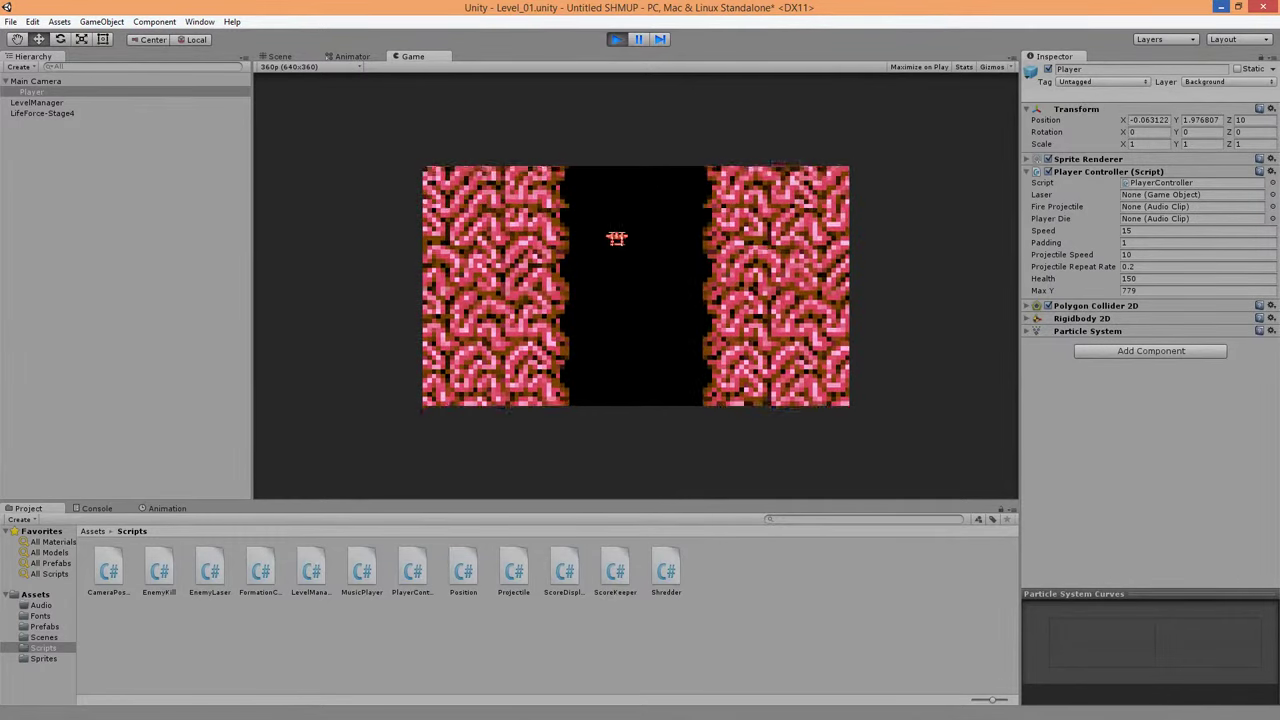
pyautogui.press('Right')
pyautogui.press('Up')
pyautogui.press('Down')
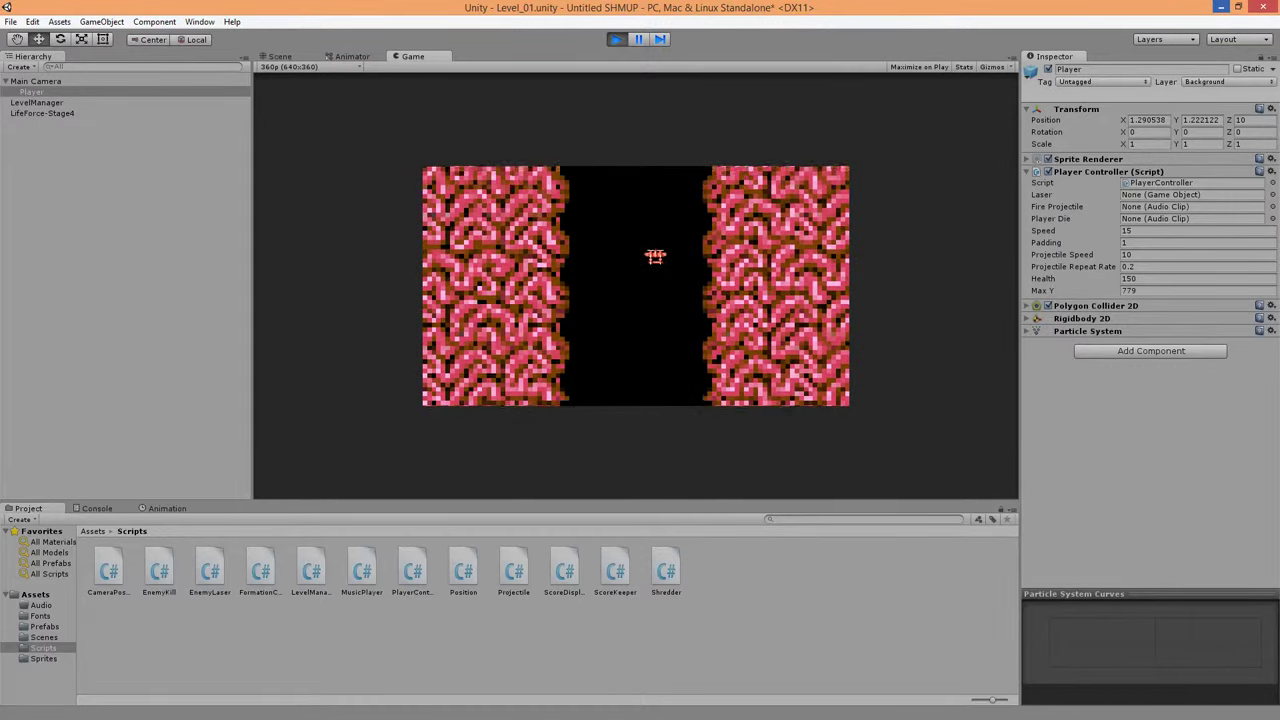
pyautogui.press('Up')
pyautogui.press('Right')
pyautogui.press('Down')
pyautogui.press('Right')
pyautogui.press('Up')
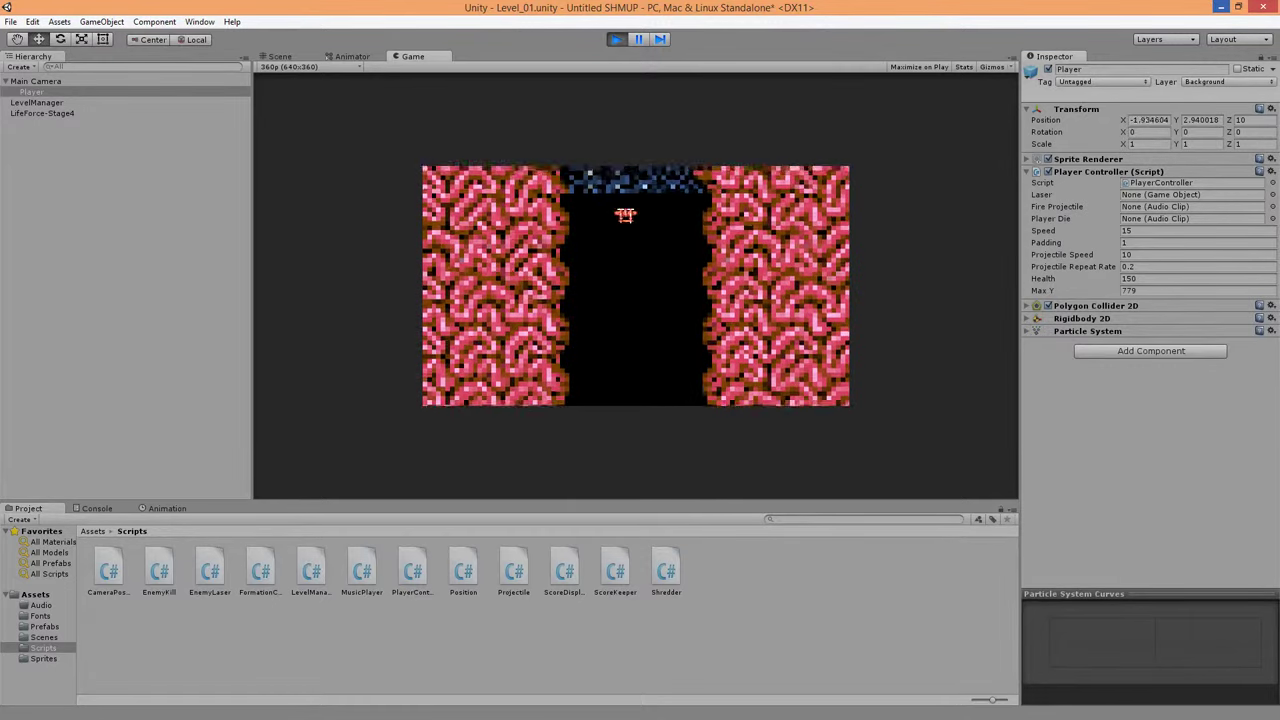
pyautogui.press('Down')
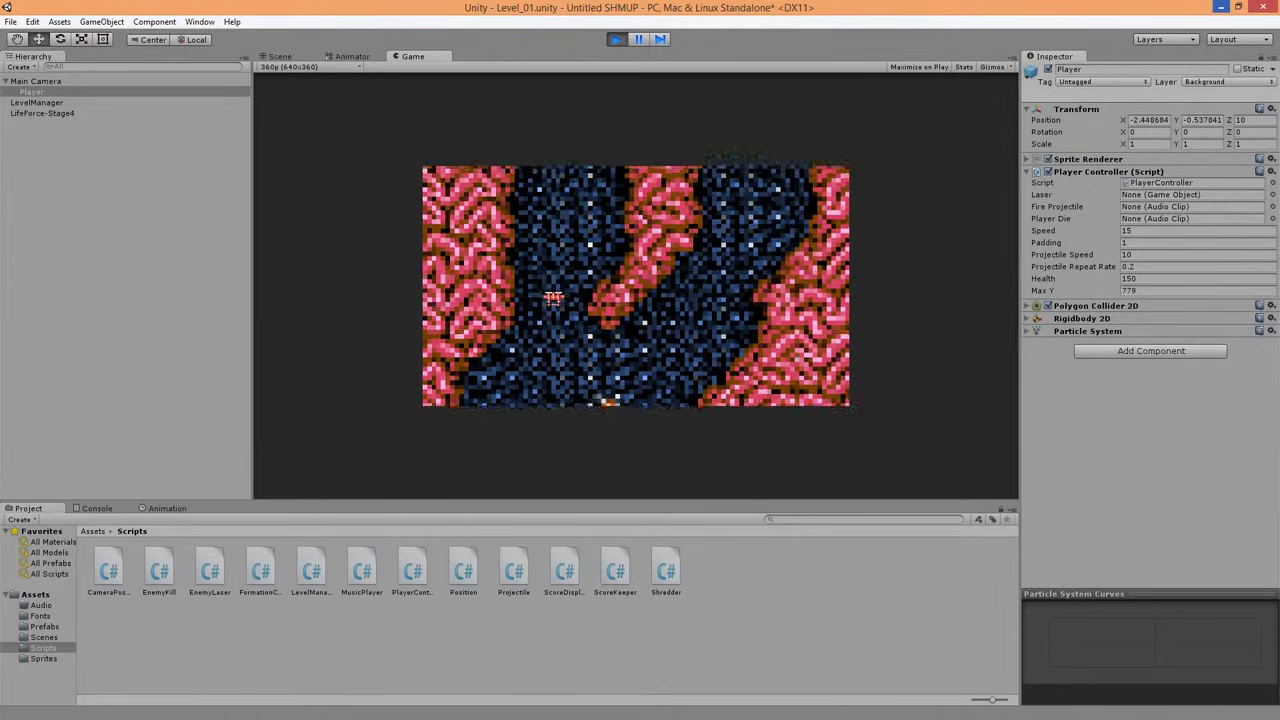
# Step: Fly the ship between the top and bottom edges, then toward the middle right
pyautogui.press('Up')
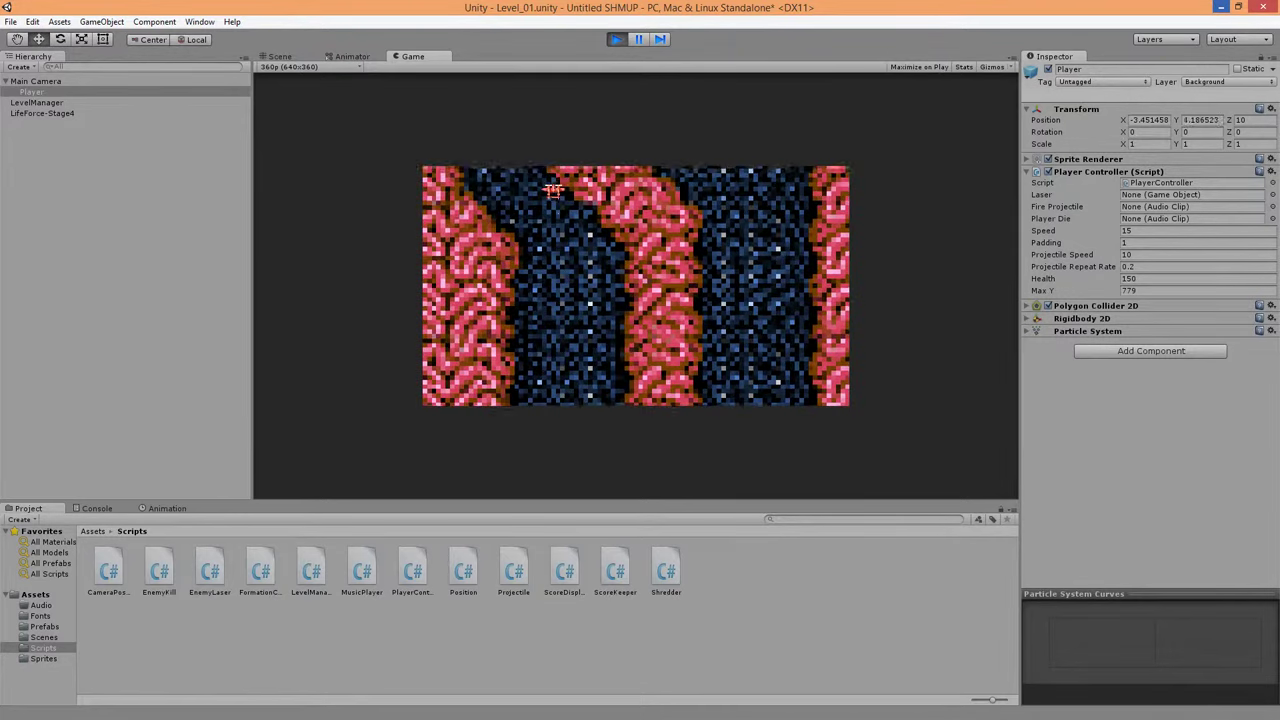
pyautogui.press('Down')
pyautogui.press('Right')
pyautogui.press('Up')
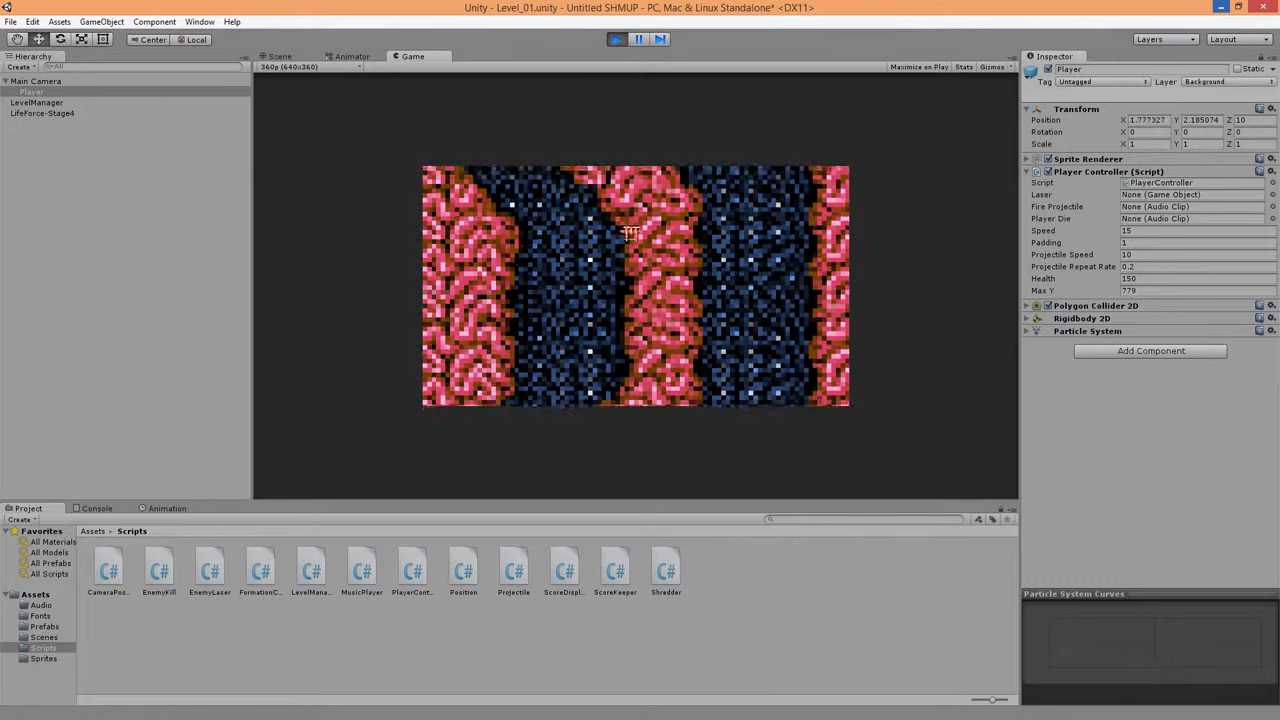
pyautogui.press('Down')
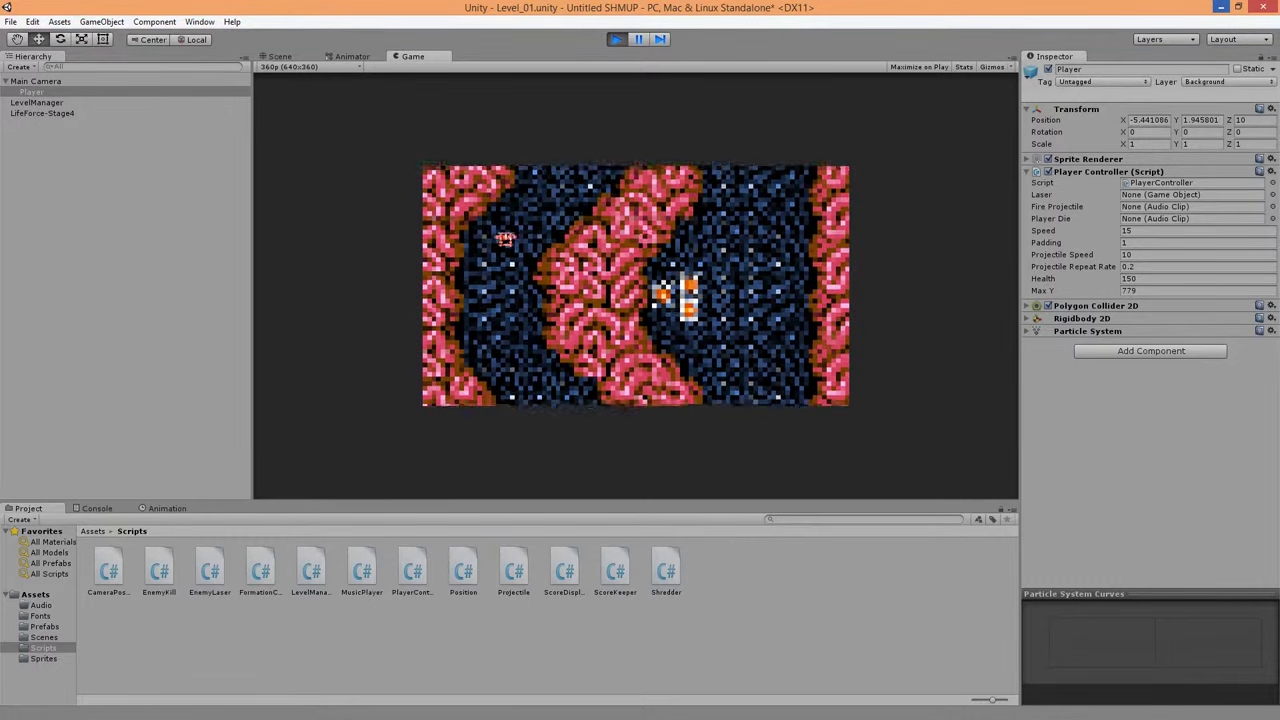
pyautogui.press('Up')
pyautogui.press('Left')
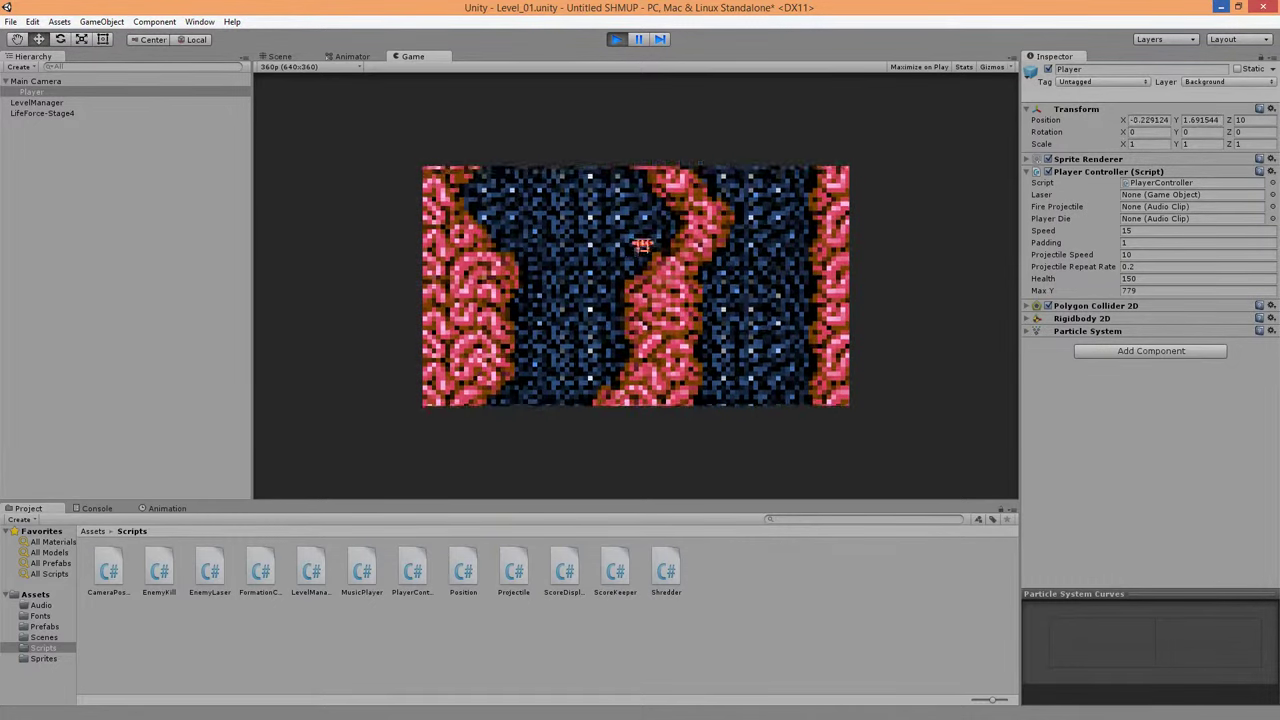
pyautogui.press('Down')
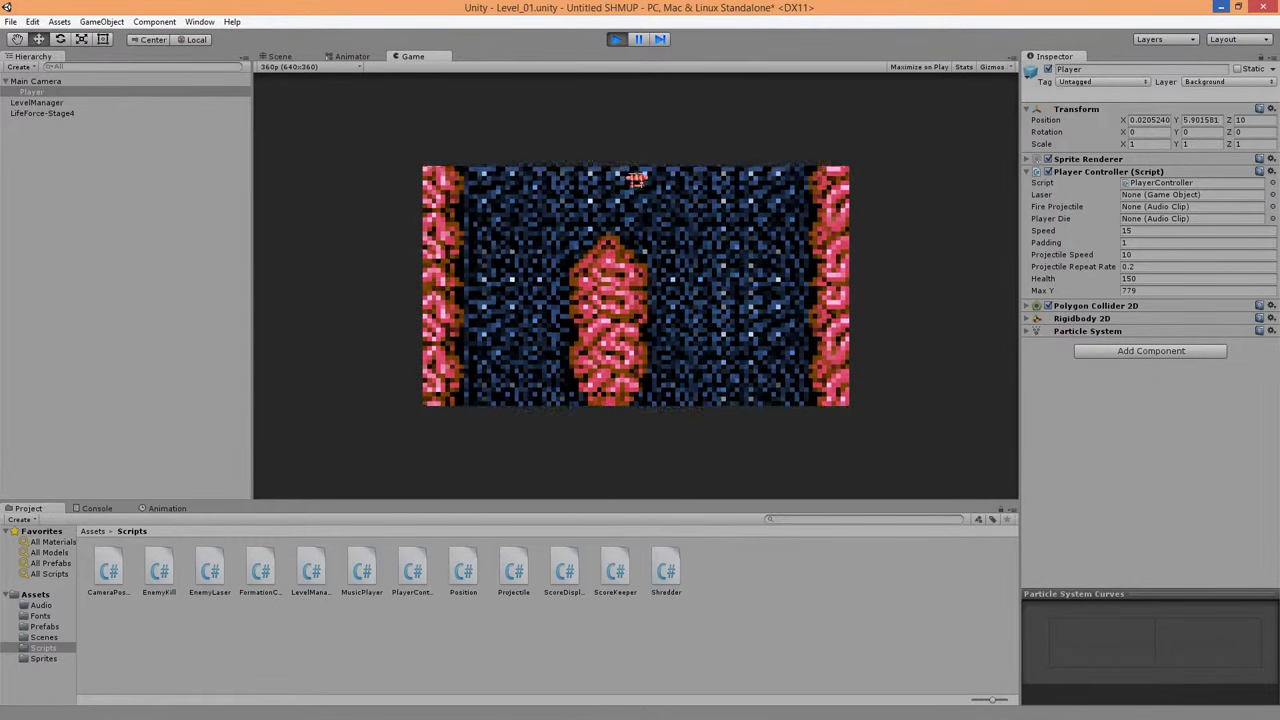
pyautogui.press('Down')
pyautogui.press('Right')
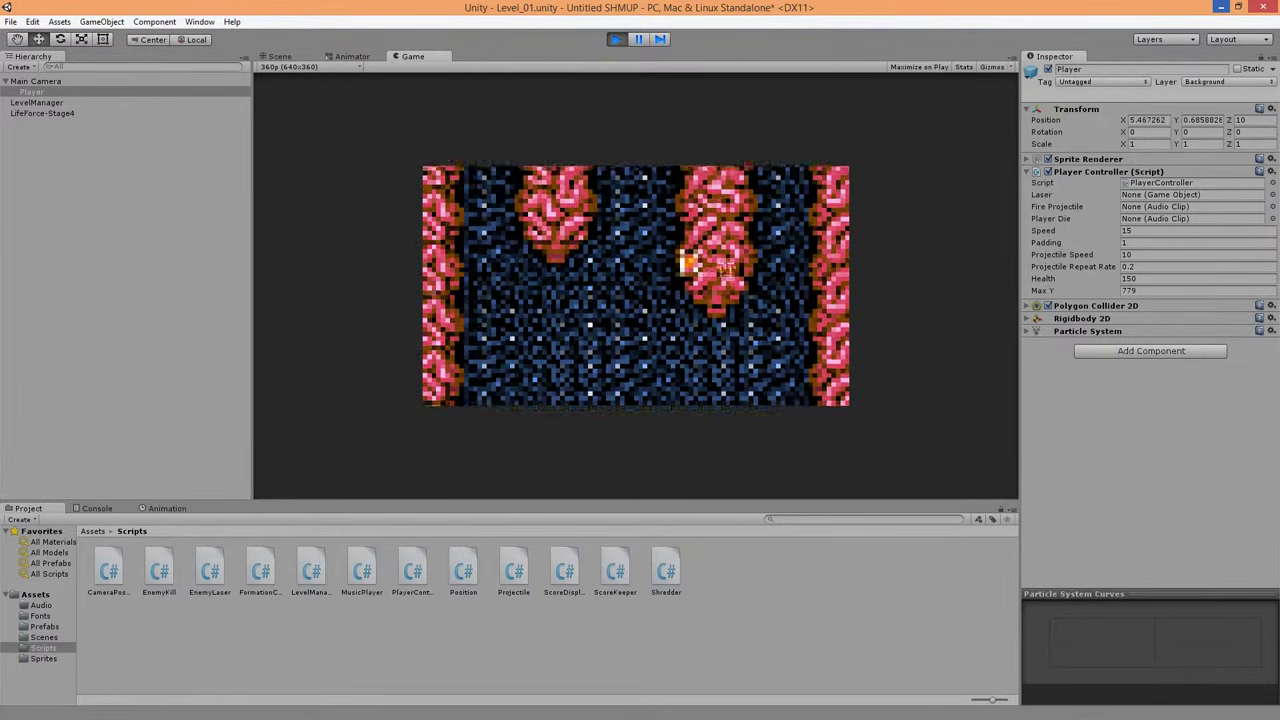
# Step: Move the ship left, right, up and down once more, then exit Play mode
pyautogui.press('Left')
pyautogui.press('Left')
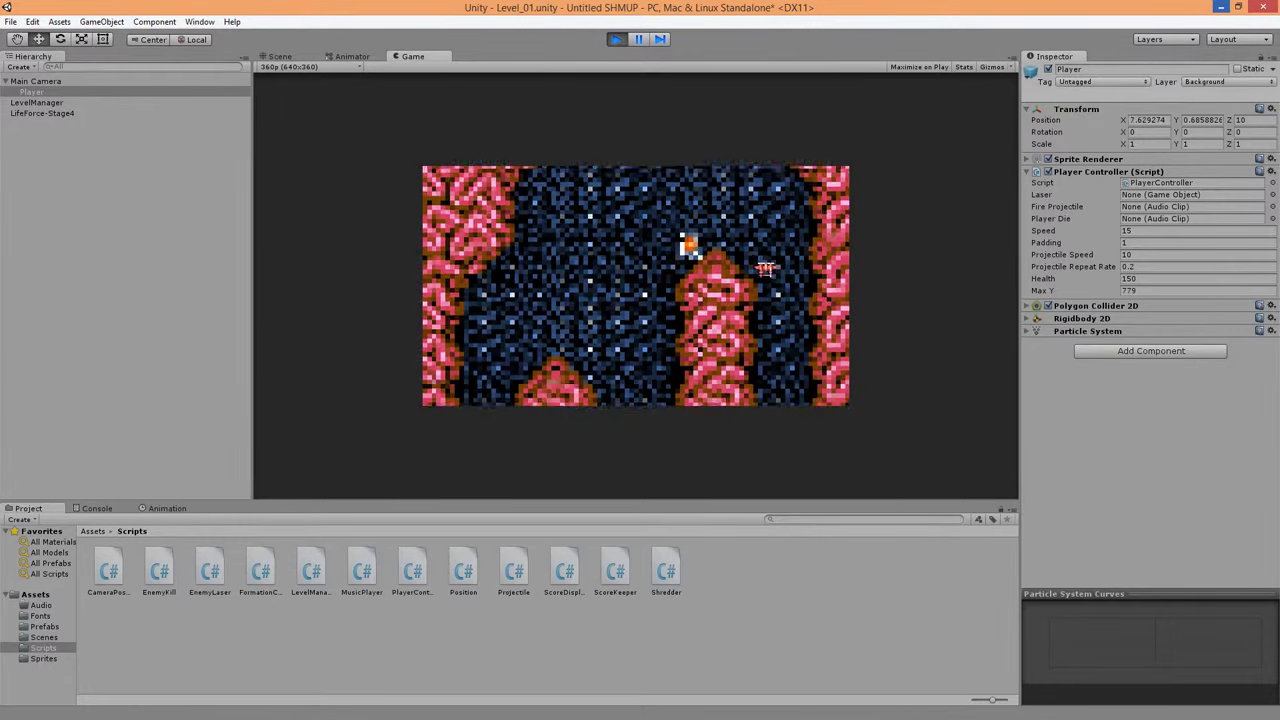
pyautogui.press('Right')
pyautogui.press('Up')
pyautogui.press('Down')
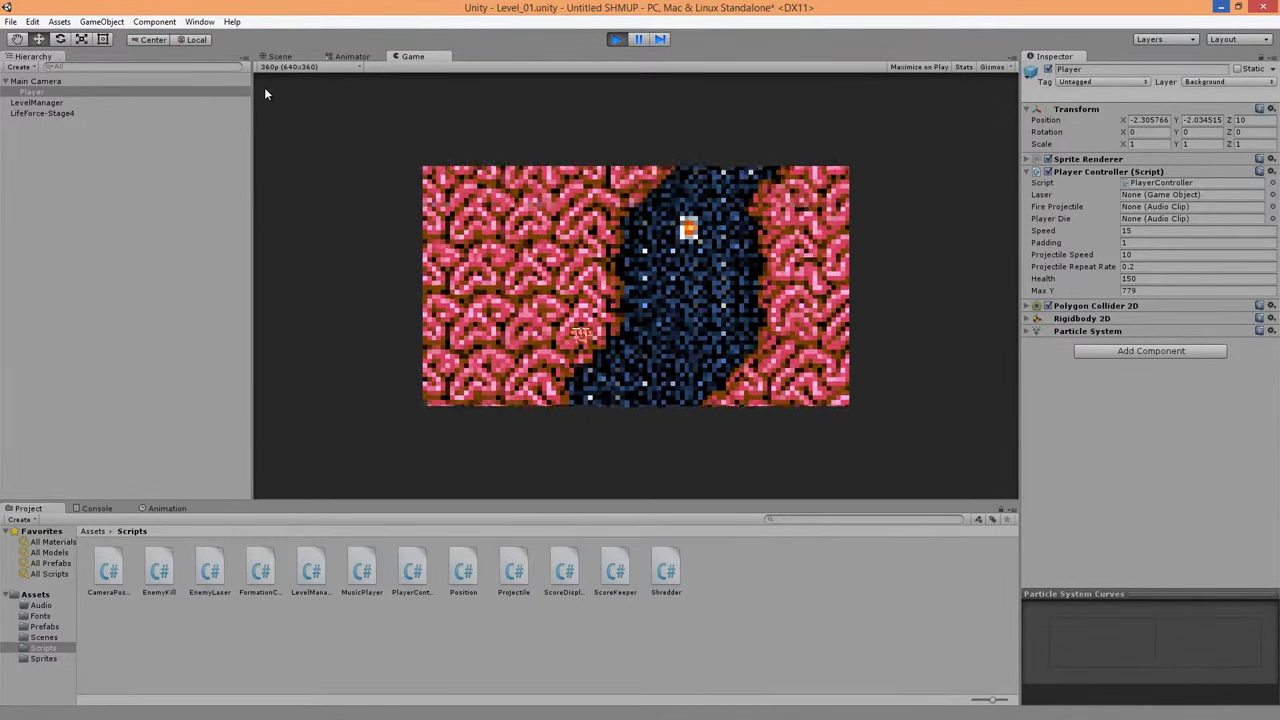
pyautogui.press('Right')
pyautogui.click(616, 40)
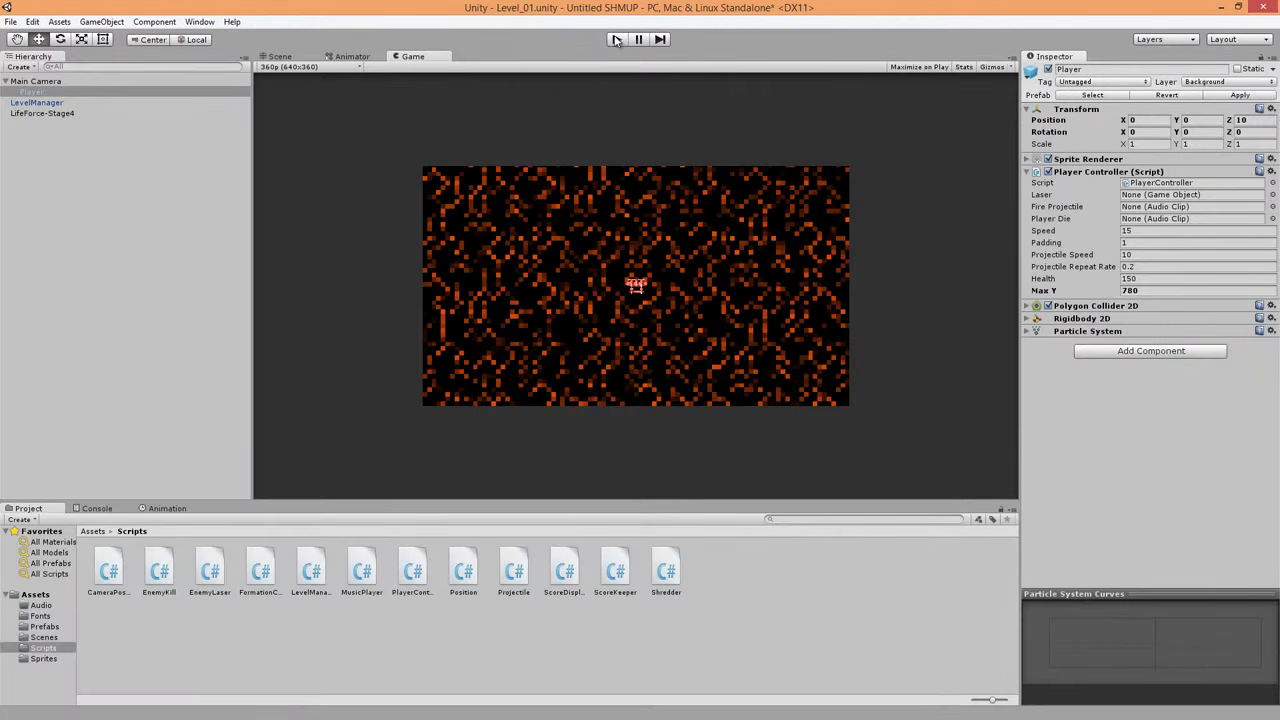